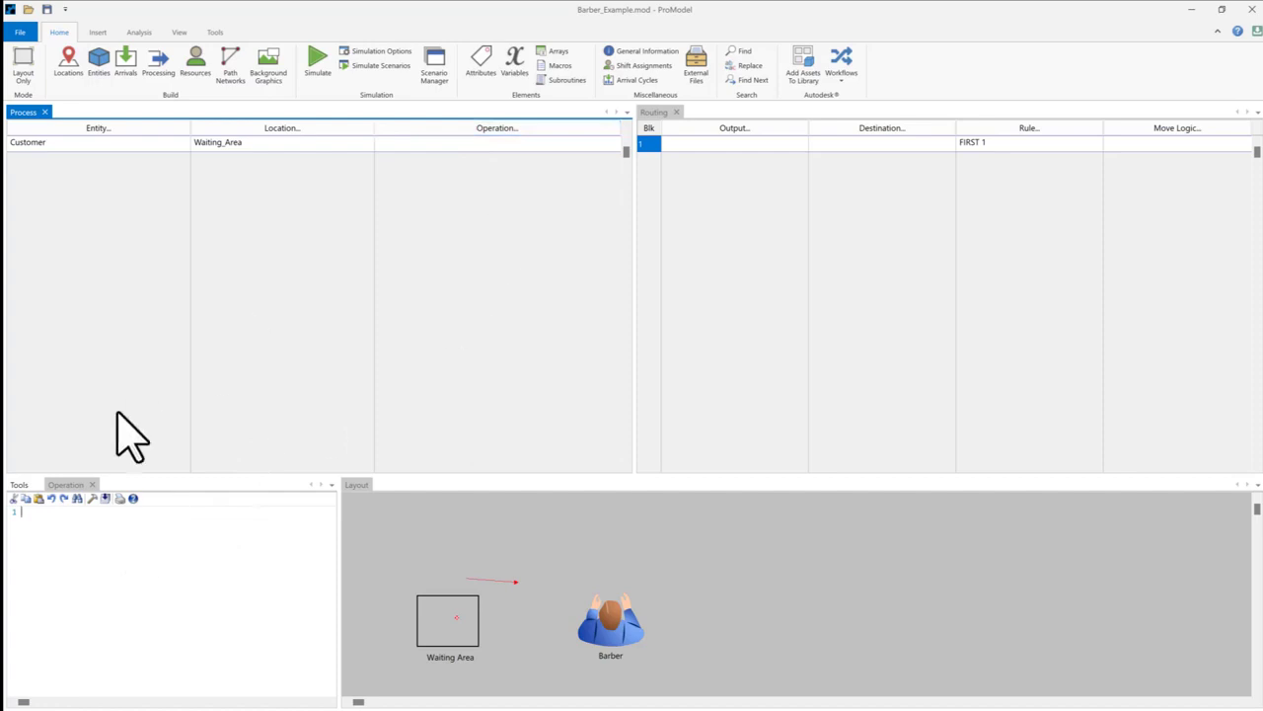
click(71, 485)
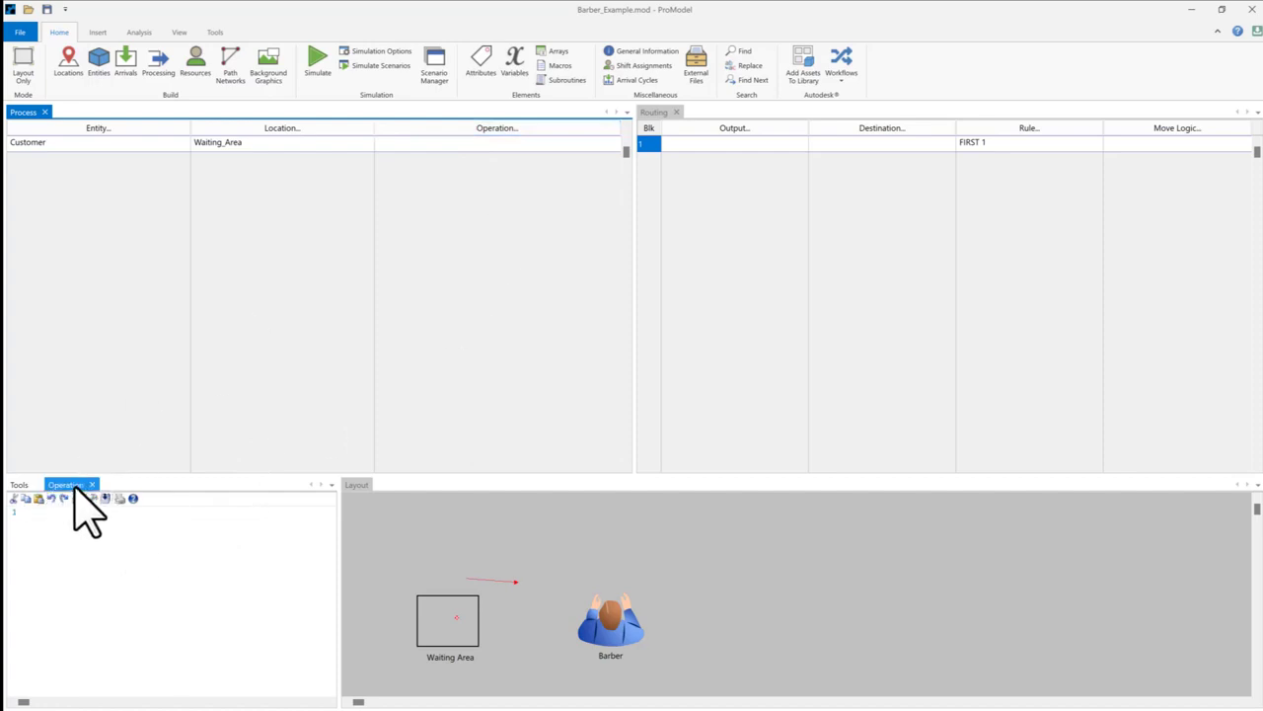
click(38, 518)
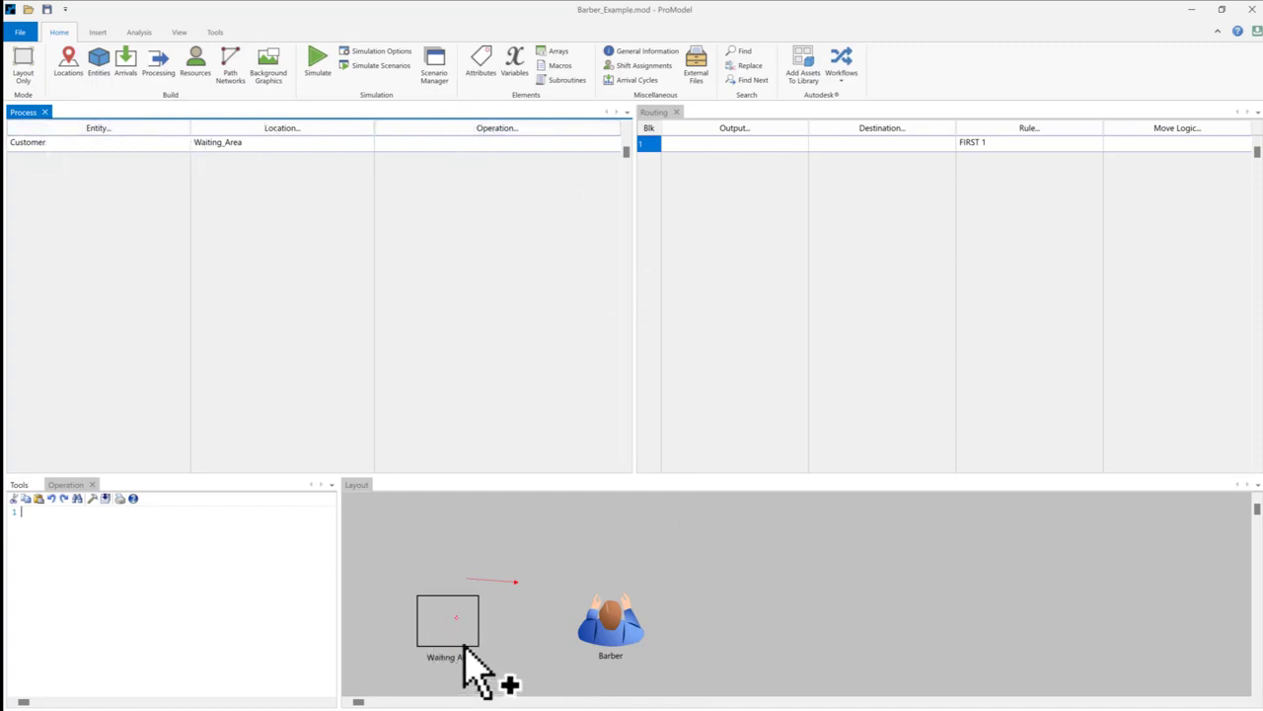
- Define the routing for the Waiting_Area process with Customer as output and Barber as destination
click(752, 130)
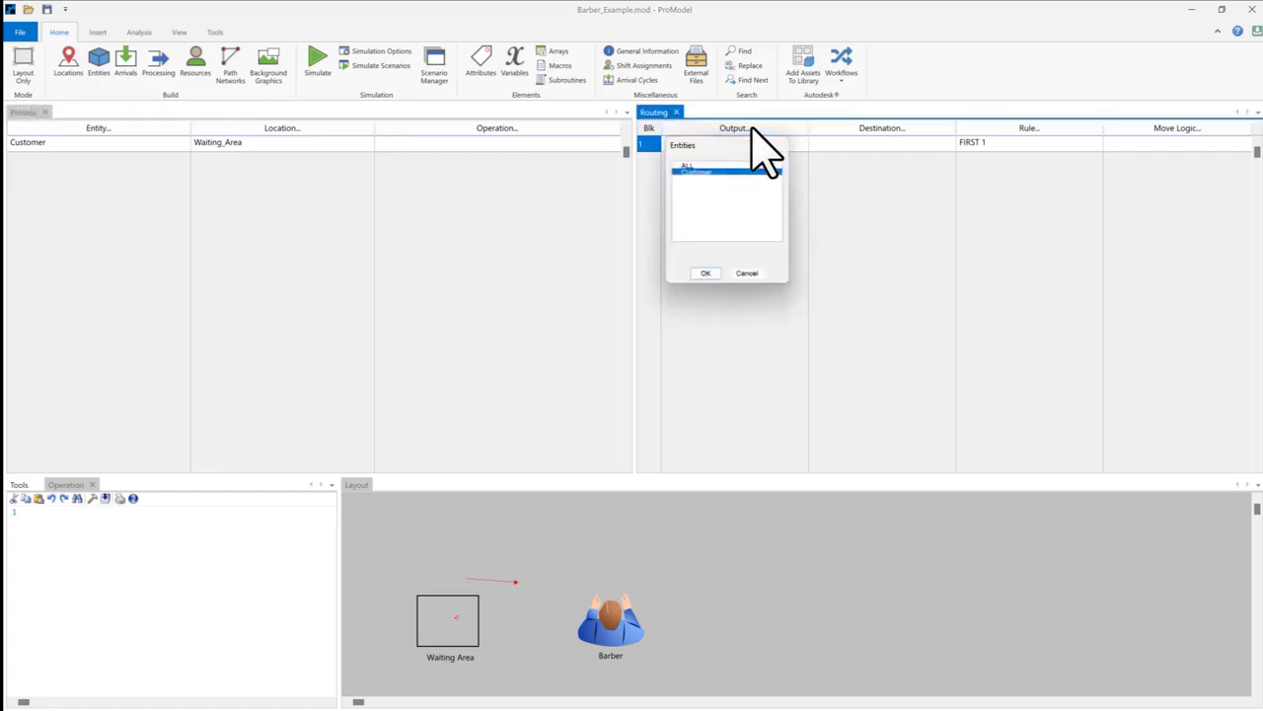
click(707, 273)
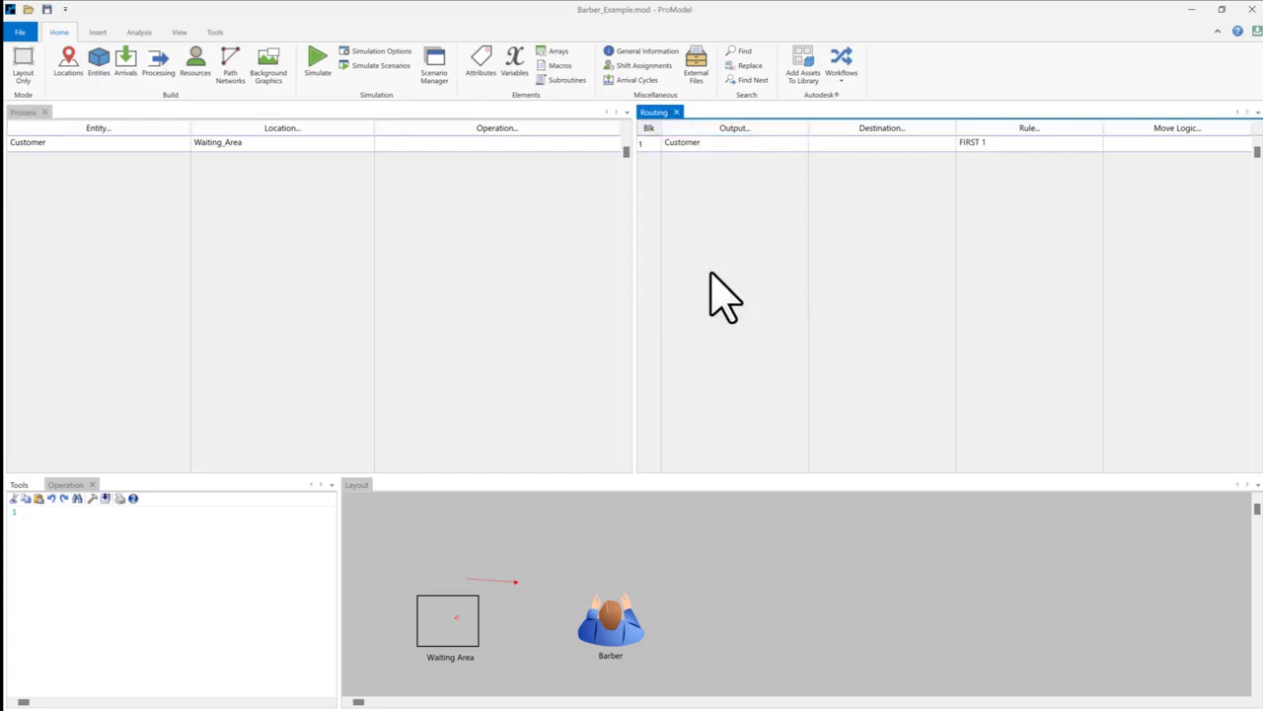
click(854, 129)
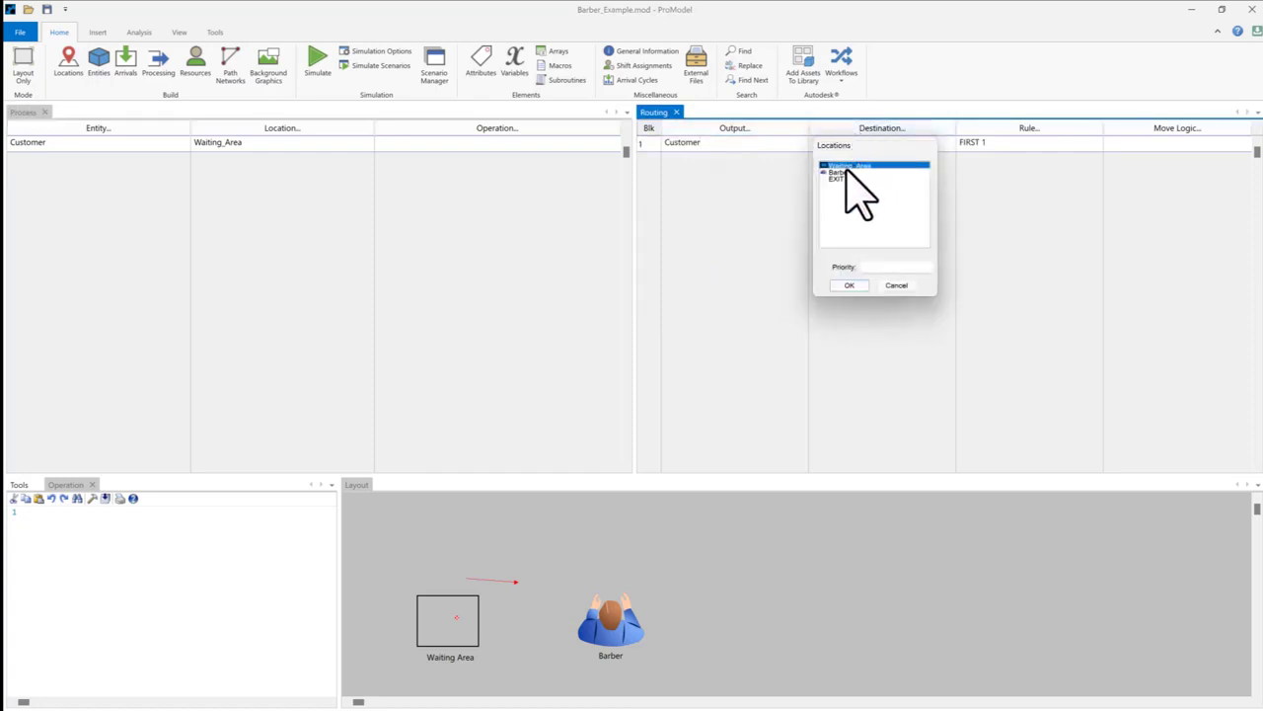
click(844, 173)
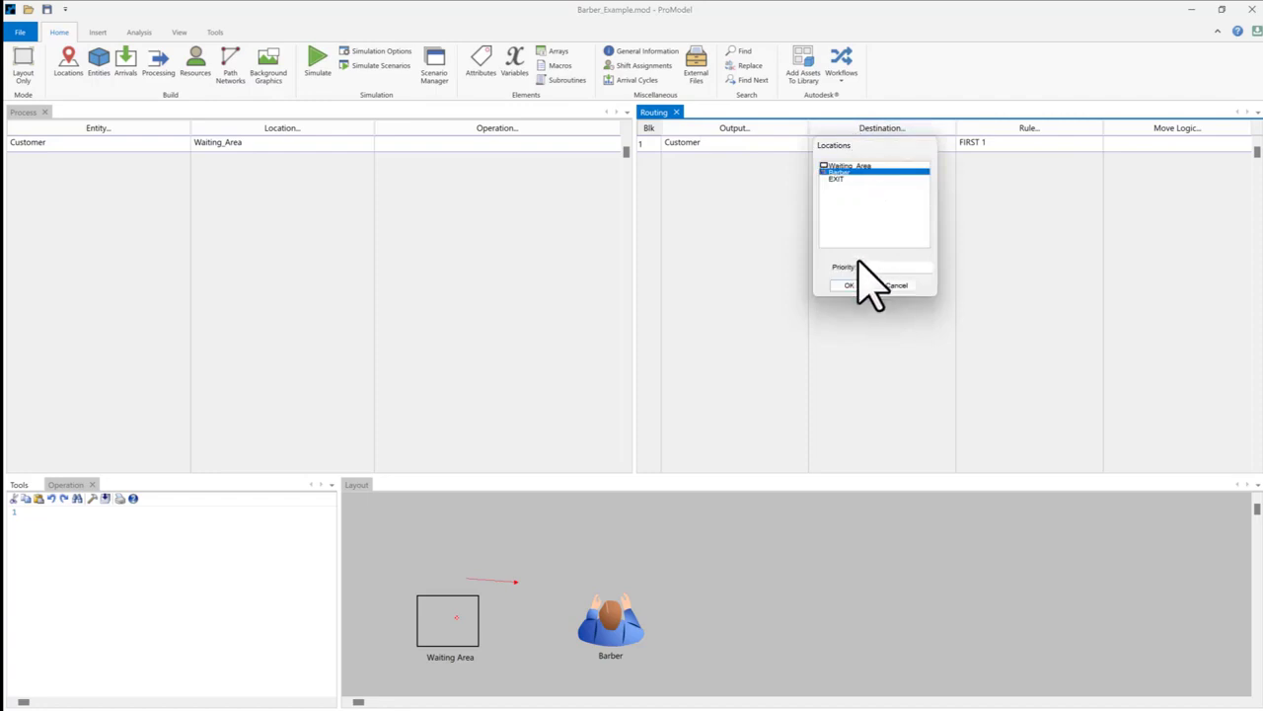
click(843, 287)
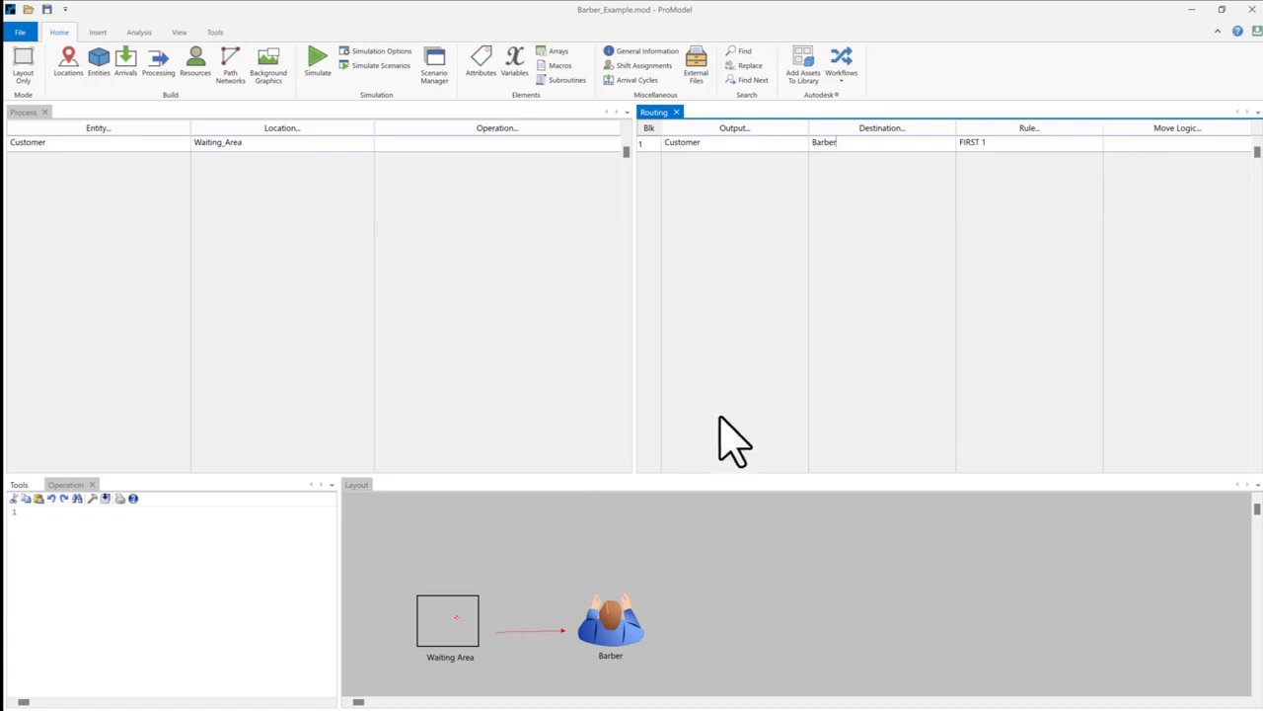
- Add a second process record below the first for the Customer entity at the Barber location
click(53, 143)
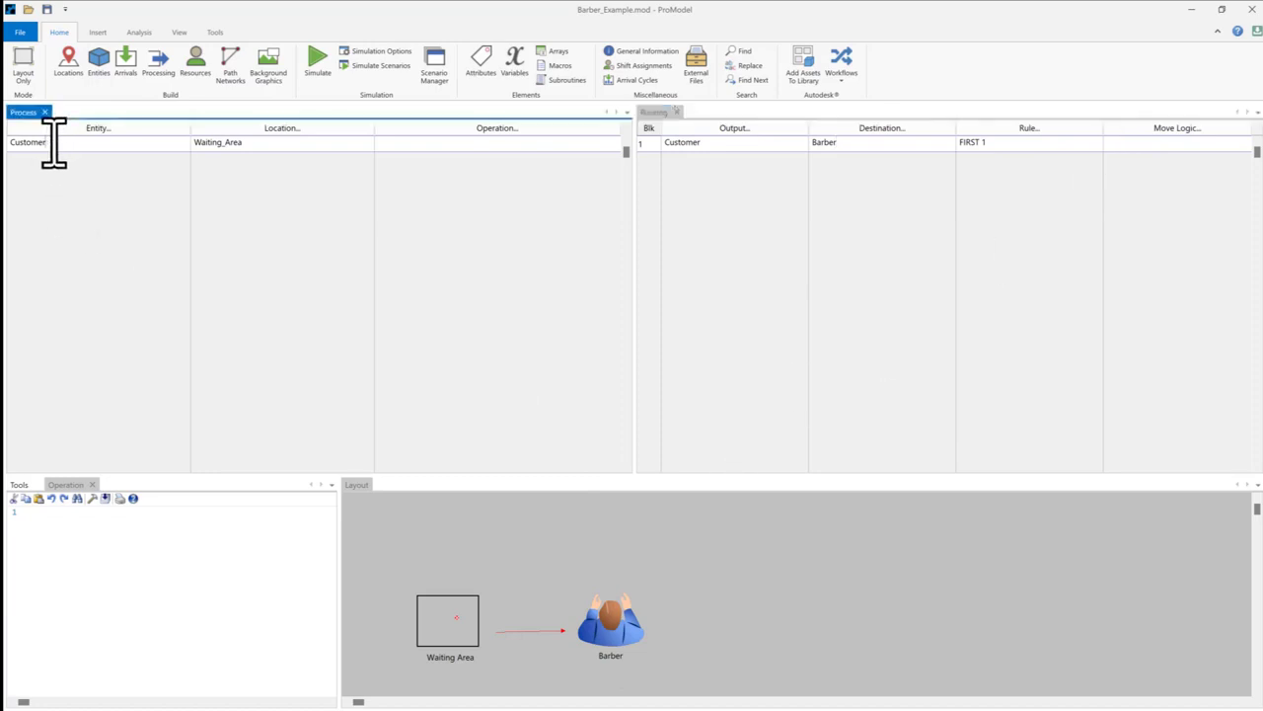
click(112, 158)
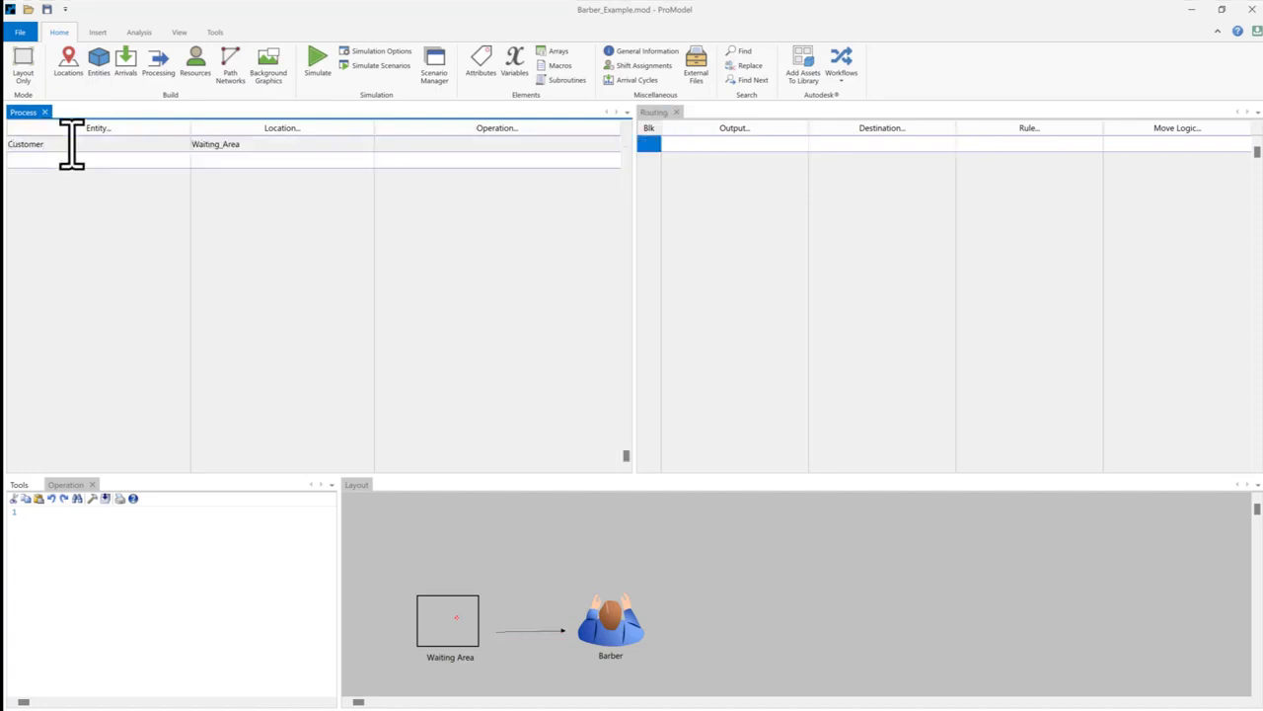
click(68, 130)
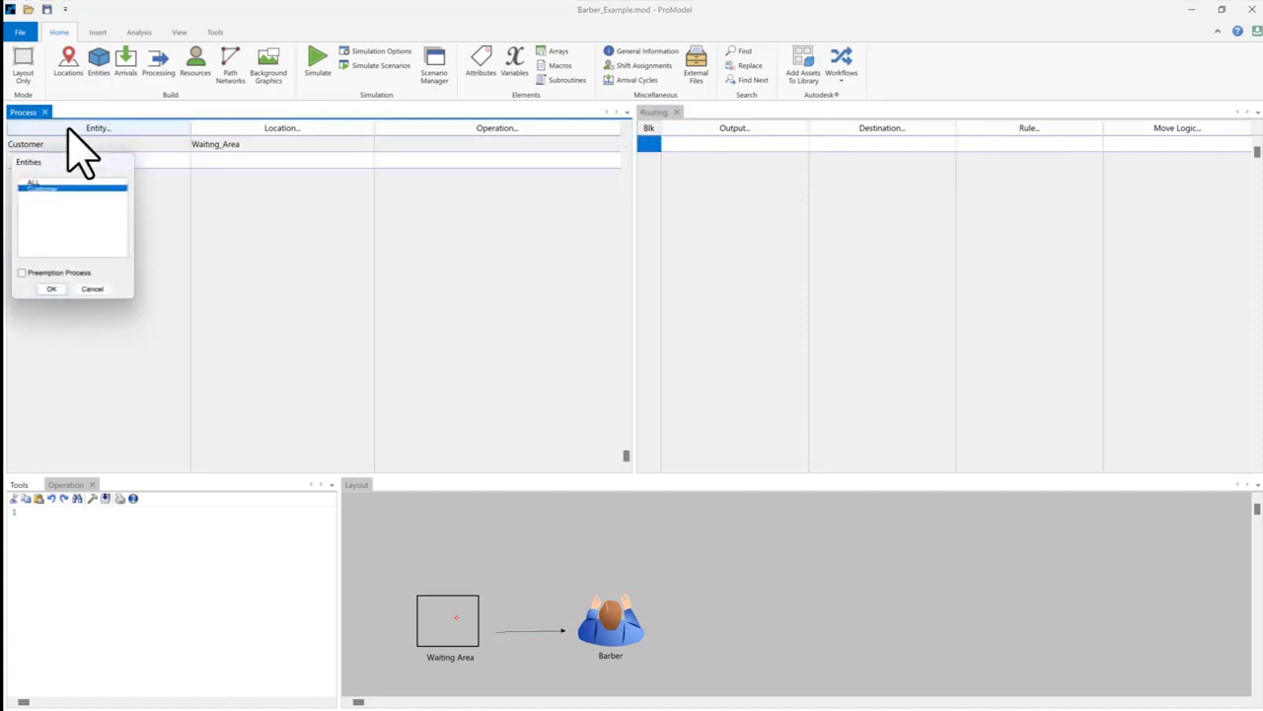
click(47, 289)
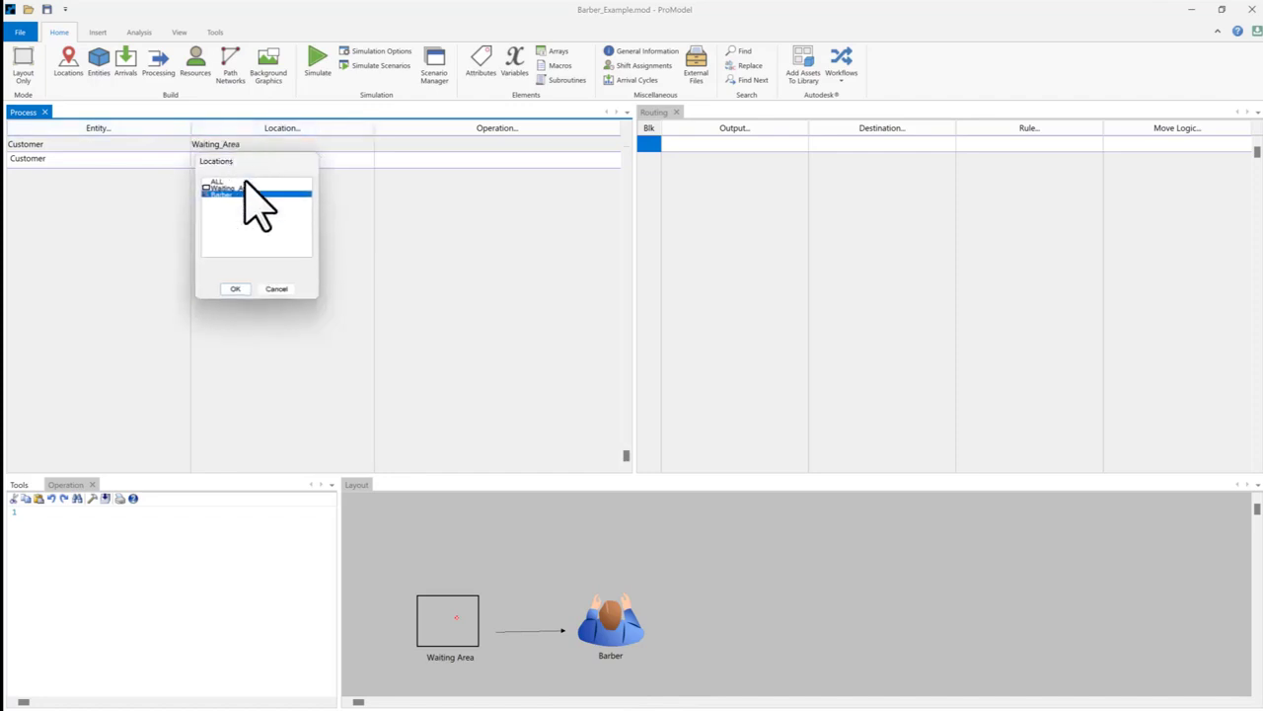
click(235, 290)
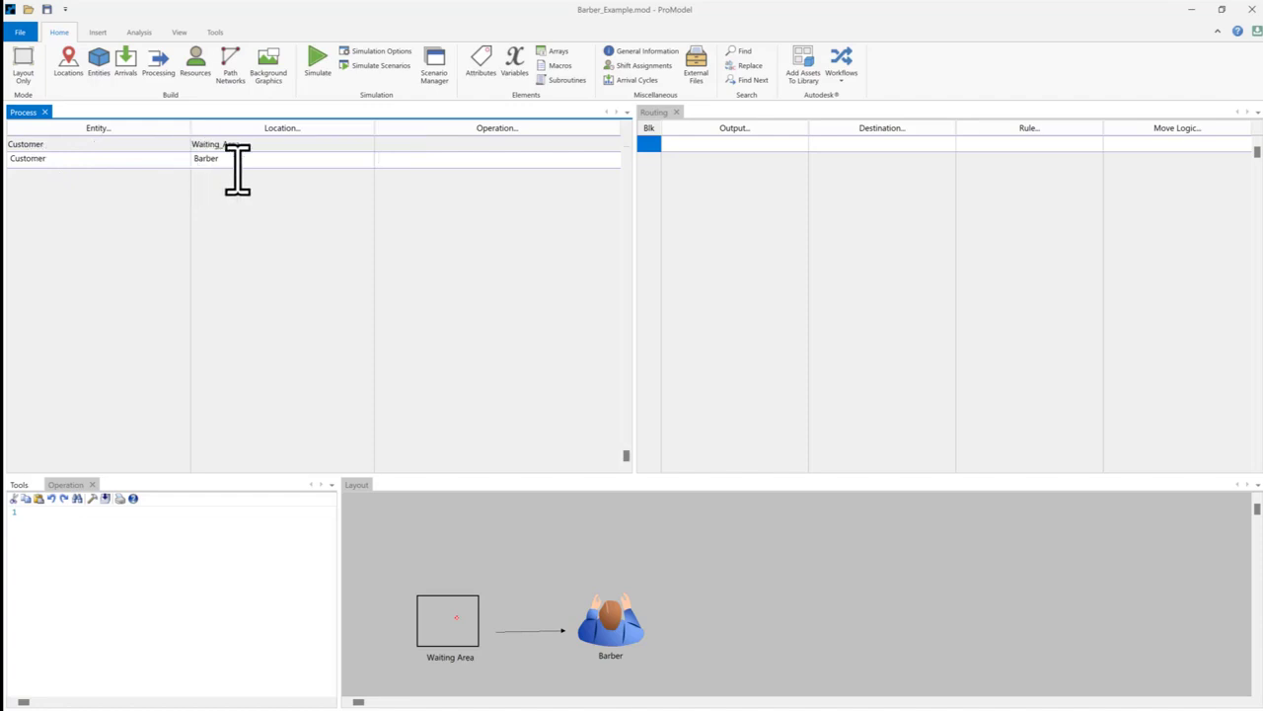
- Enter WAIT as the operation of the Customer record at Barber and continue its logic on a second line
click(397, 160)
text(WAIT)
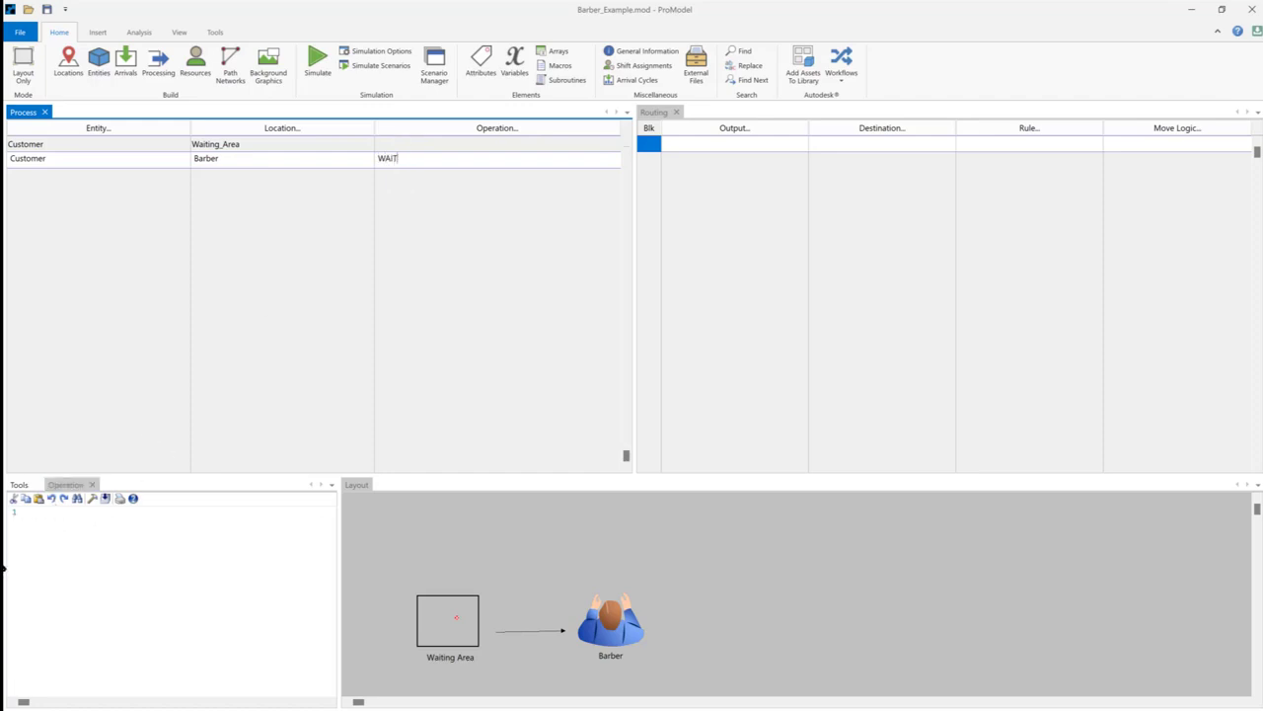
click(41, 522)
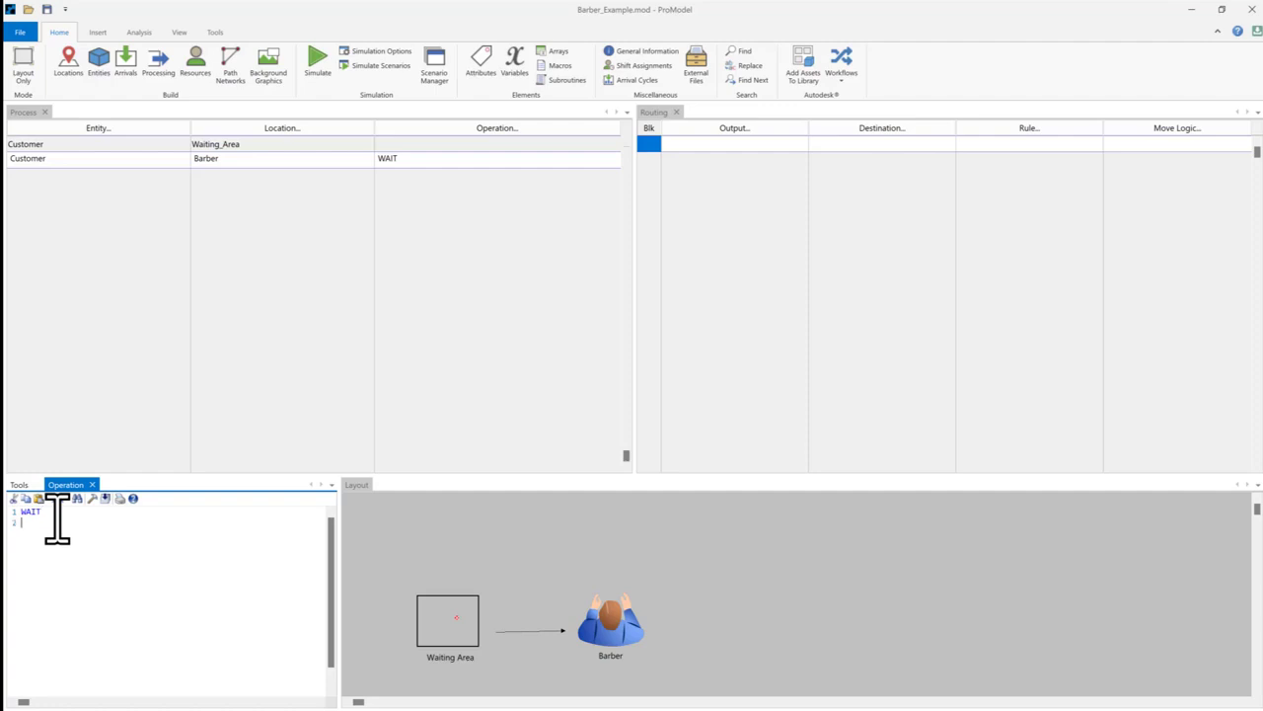
- Write the comment ' U(A+B/2, B-A/2) on the second line of the Barber operation logic and begin another comment line below
text(')
text(U()
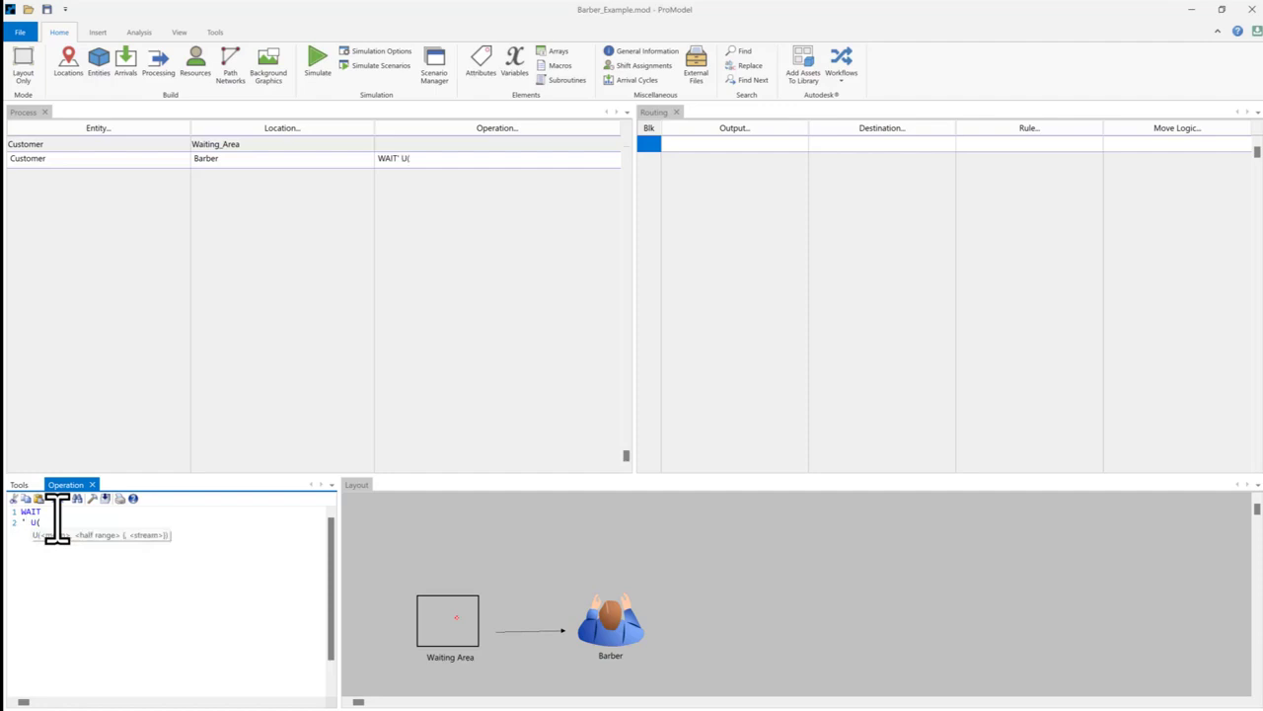
text(M)
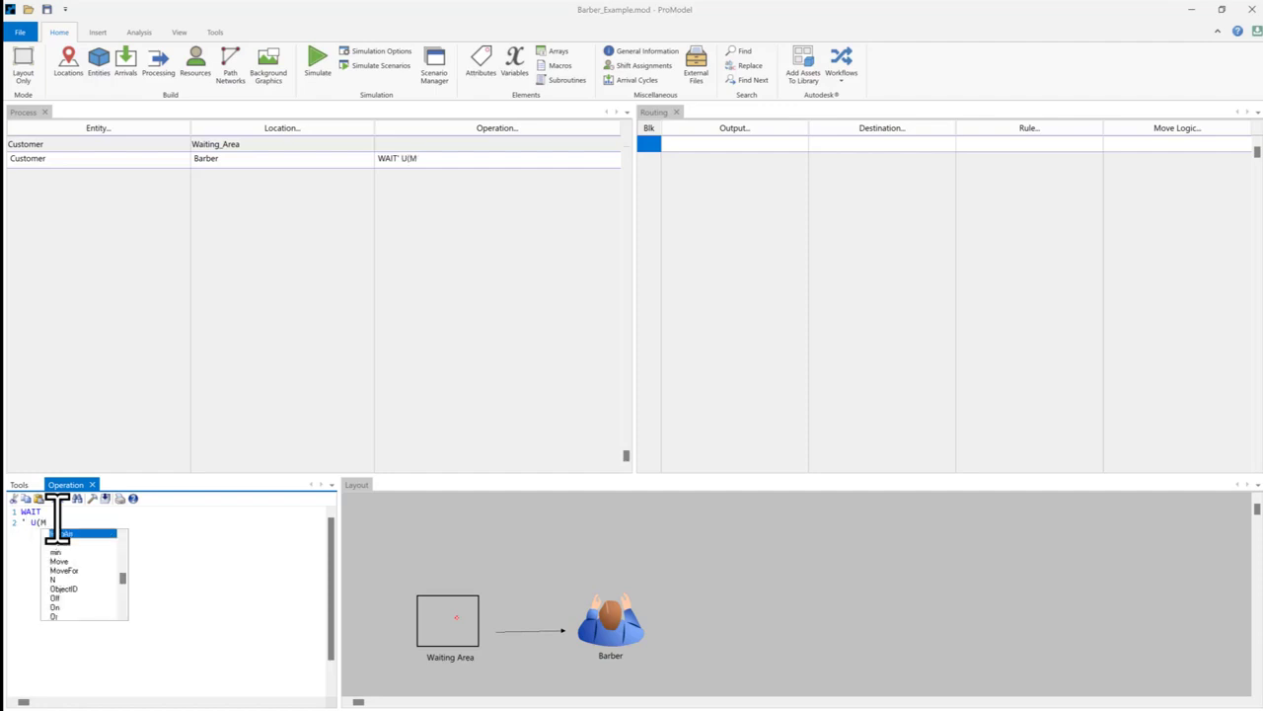
text(,)
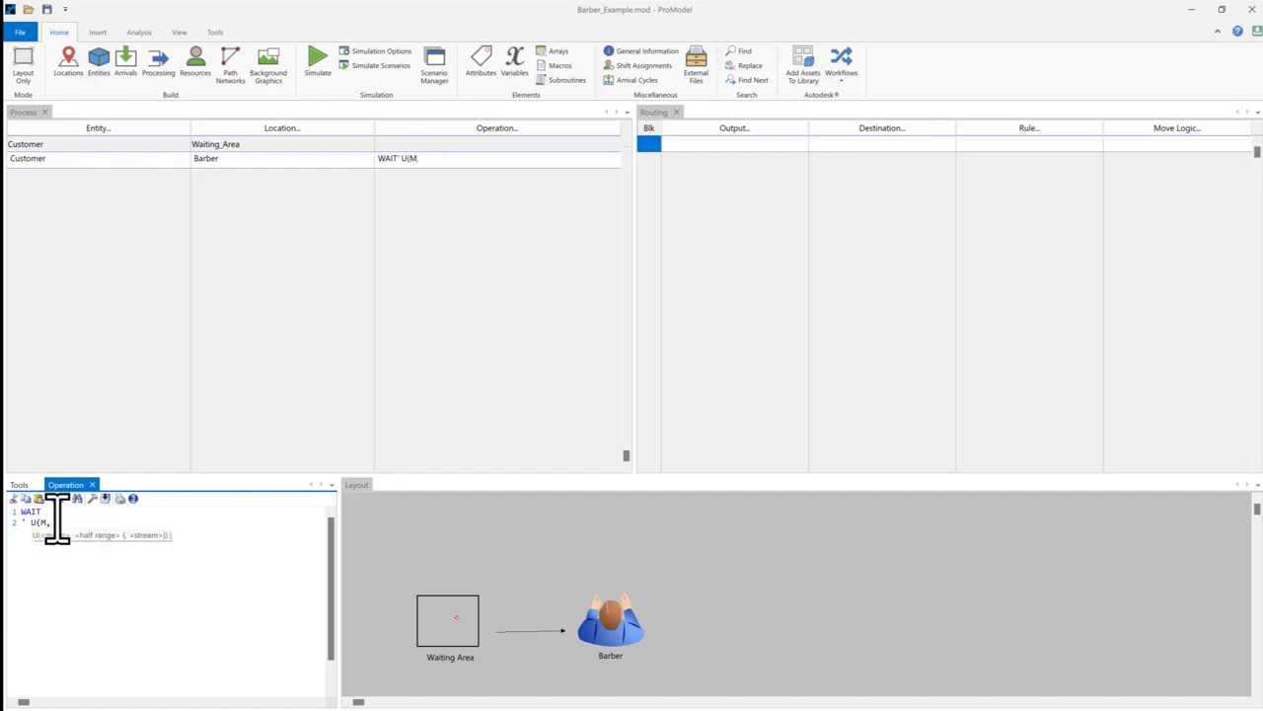
key(BackSpace)
key(BackSpace)
text(A)
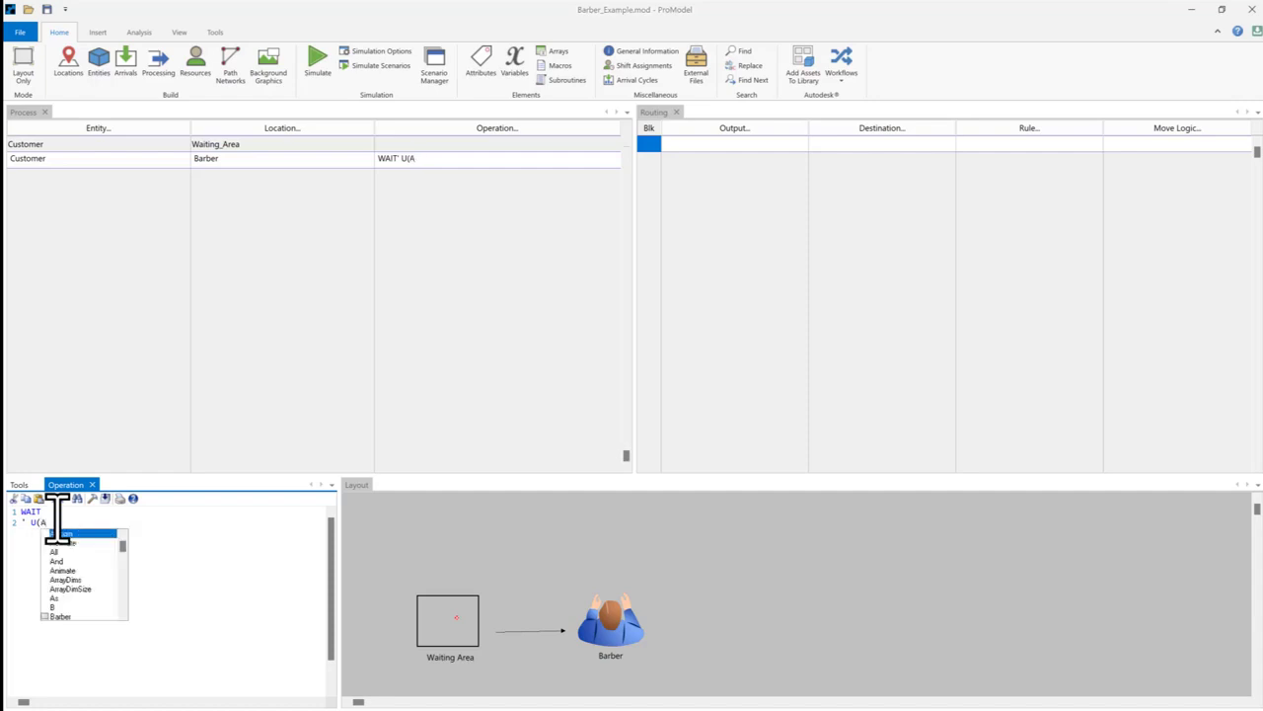
text(+)
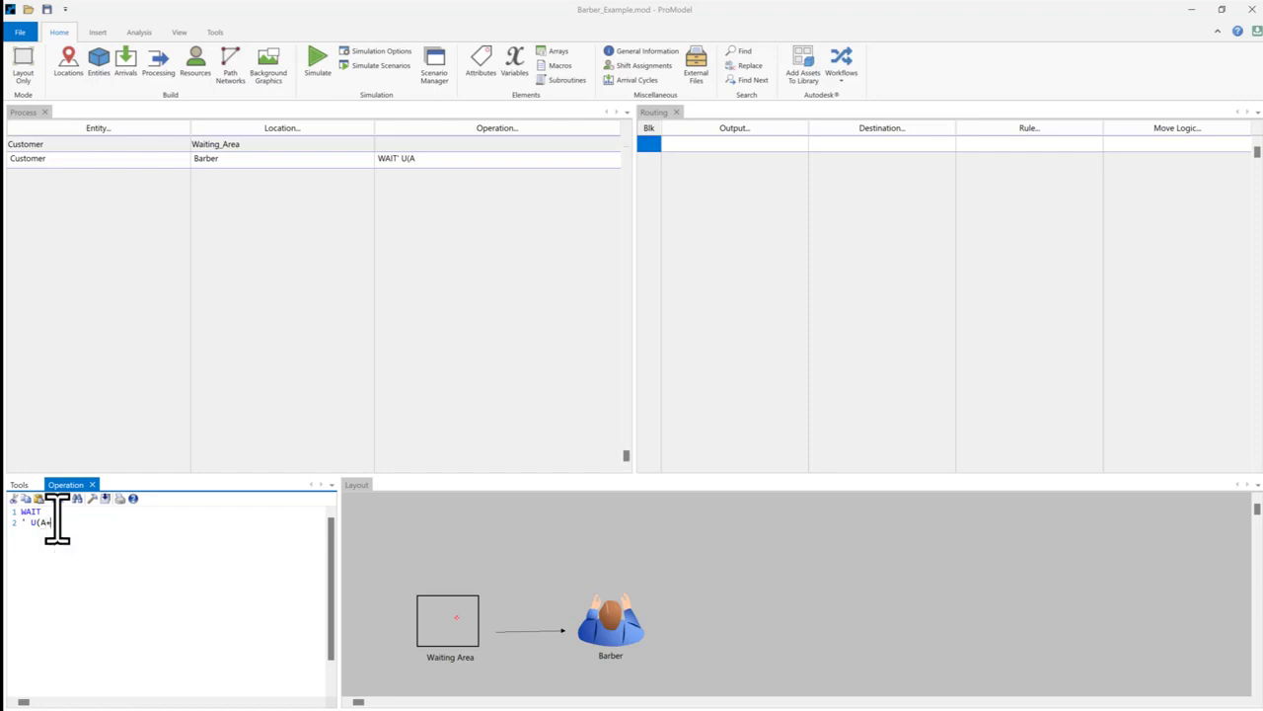
text(B)
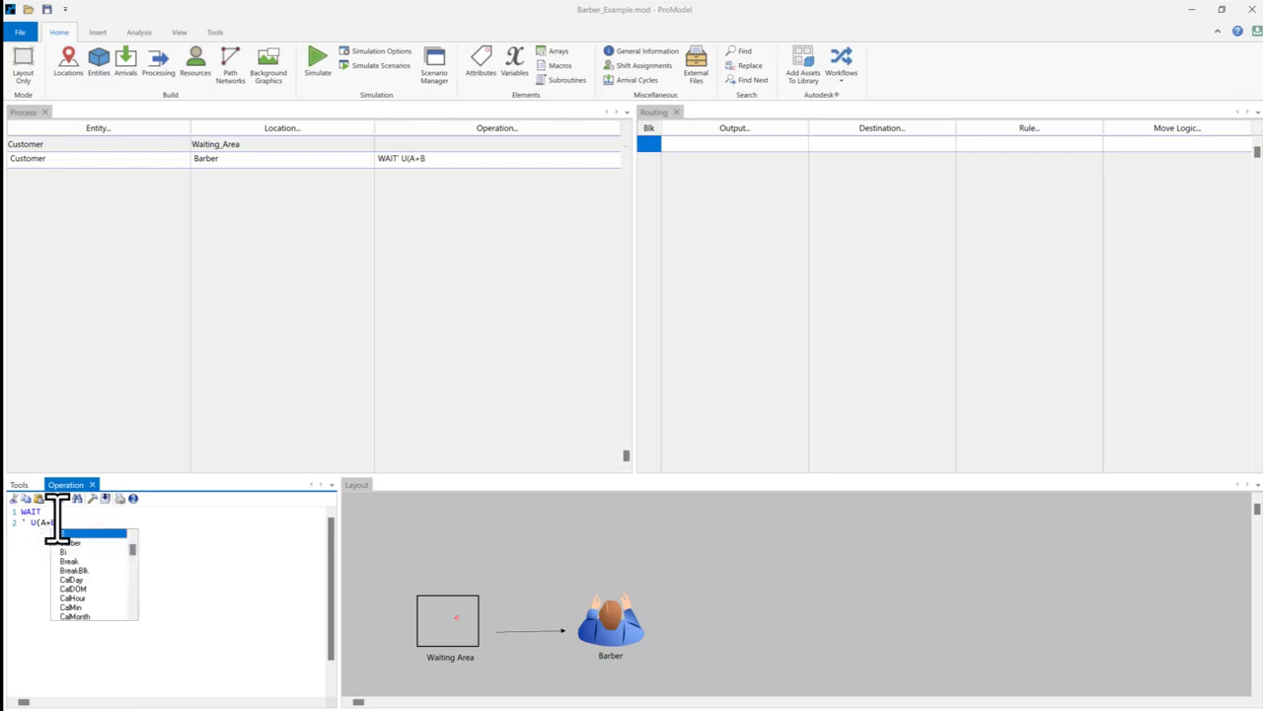
text(/2,)
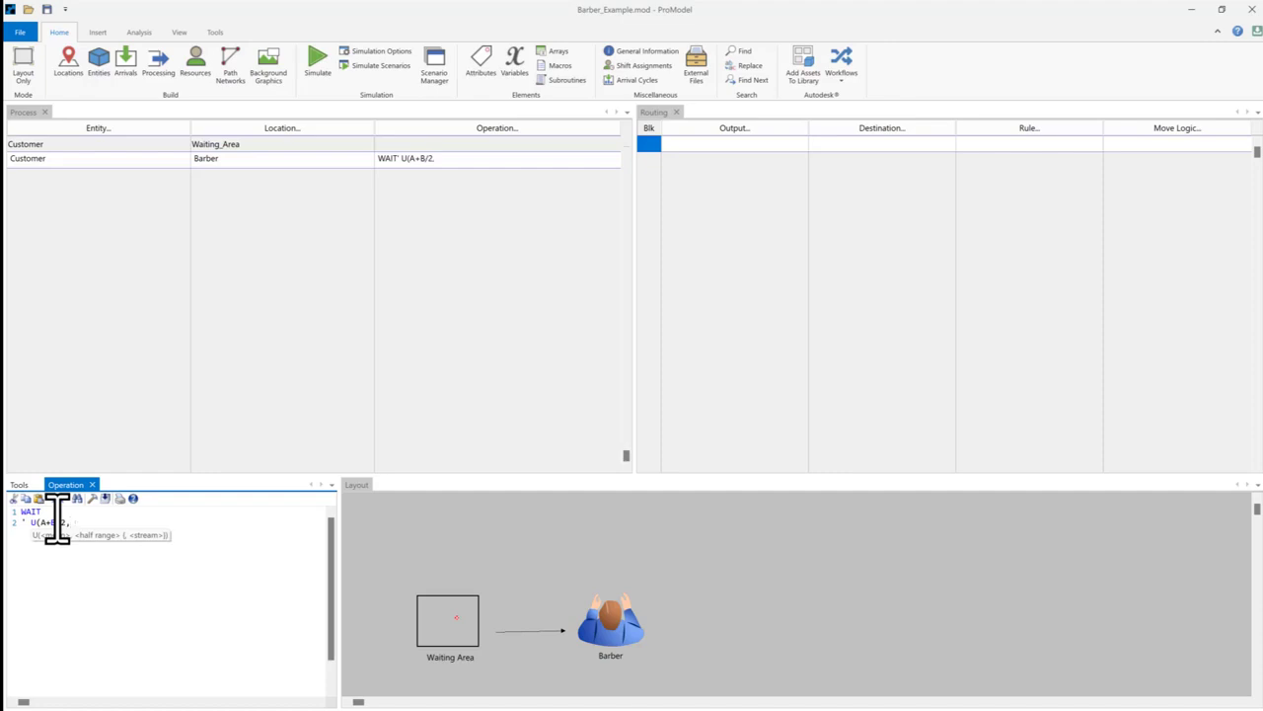
text( B)
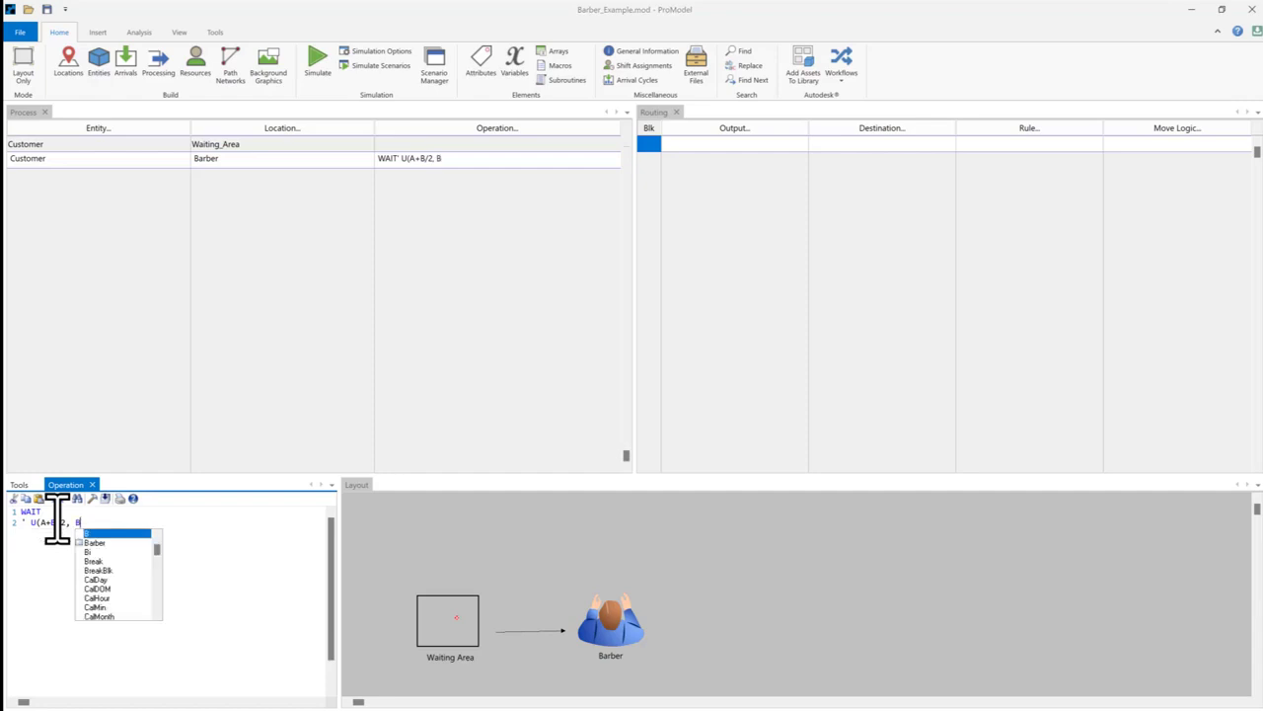
text(-A)
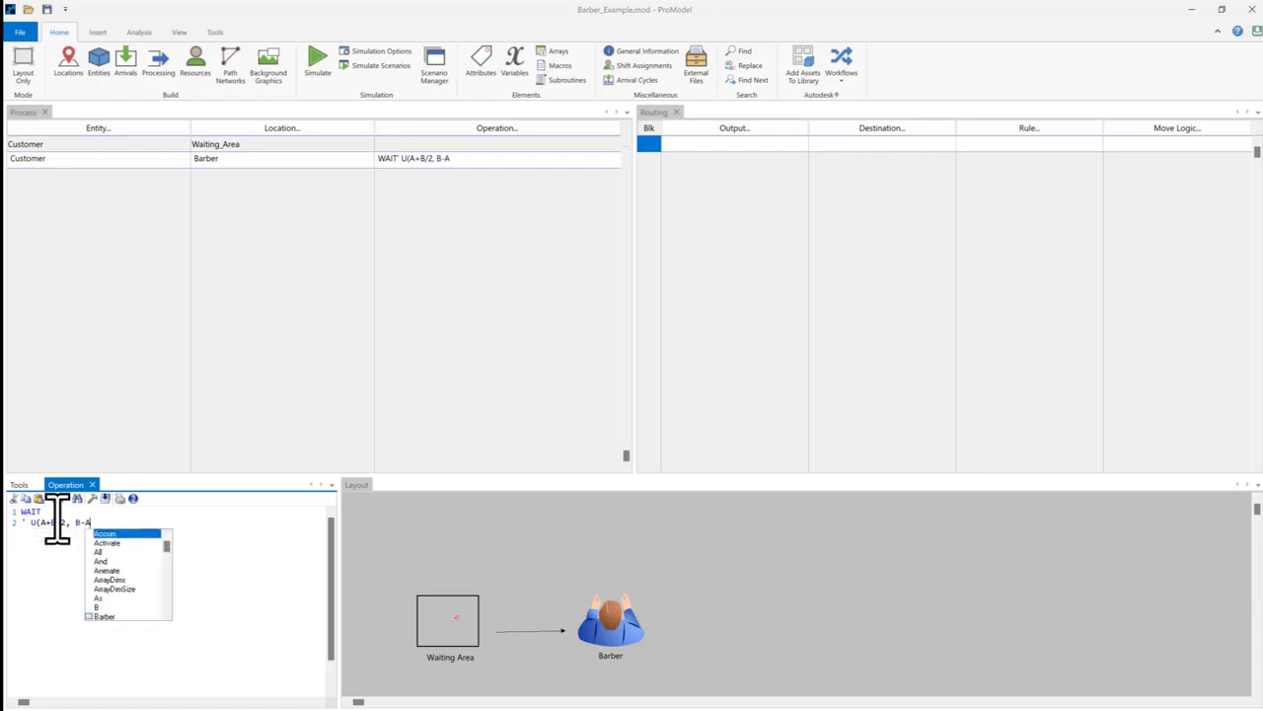
text(/2))
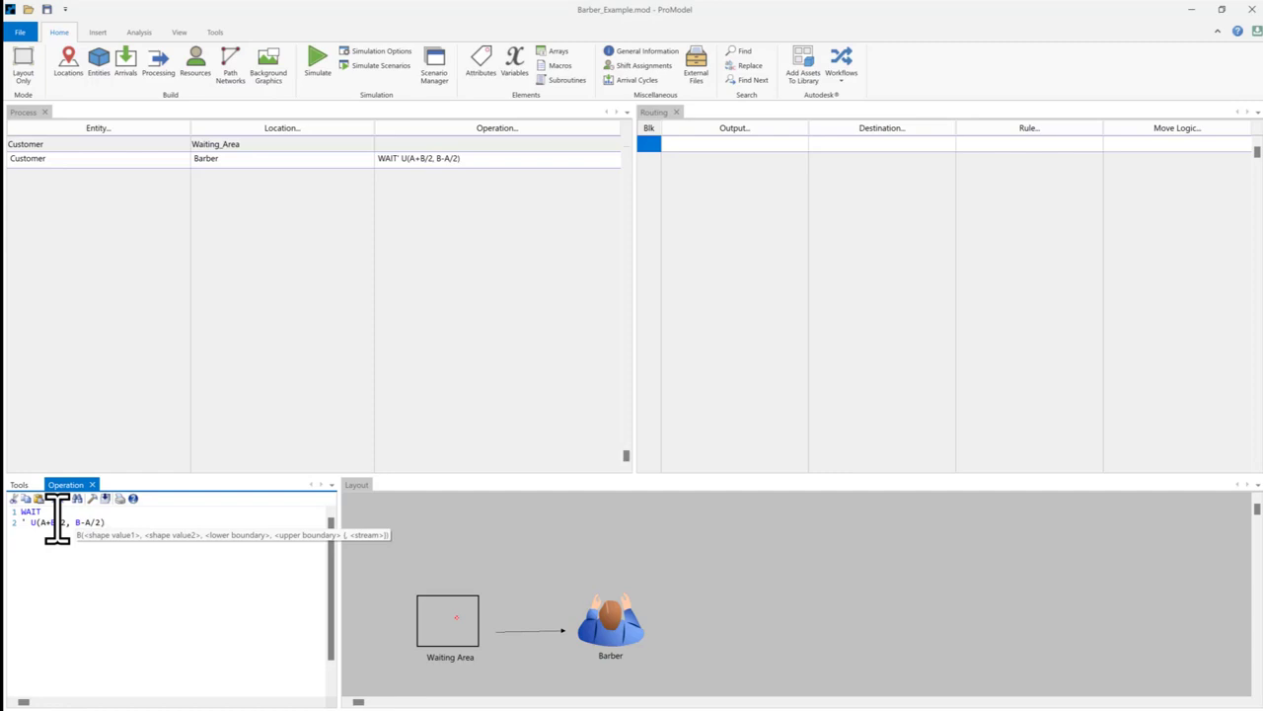
key(Return)
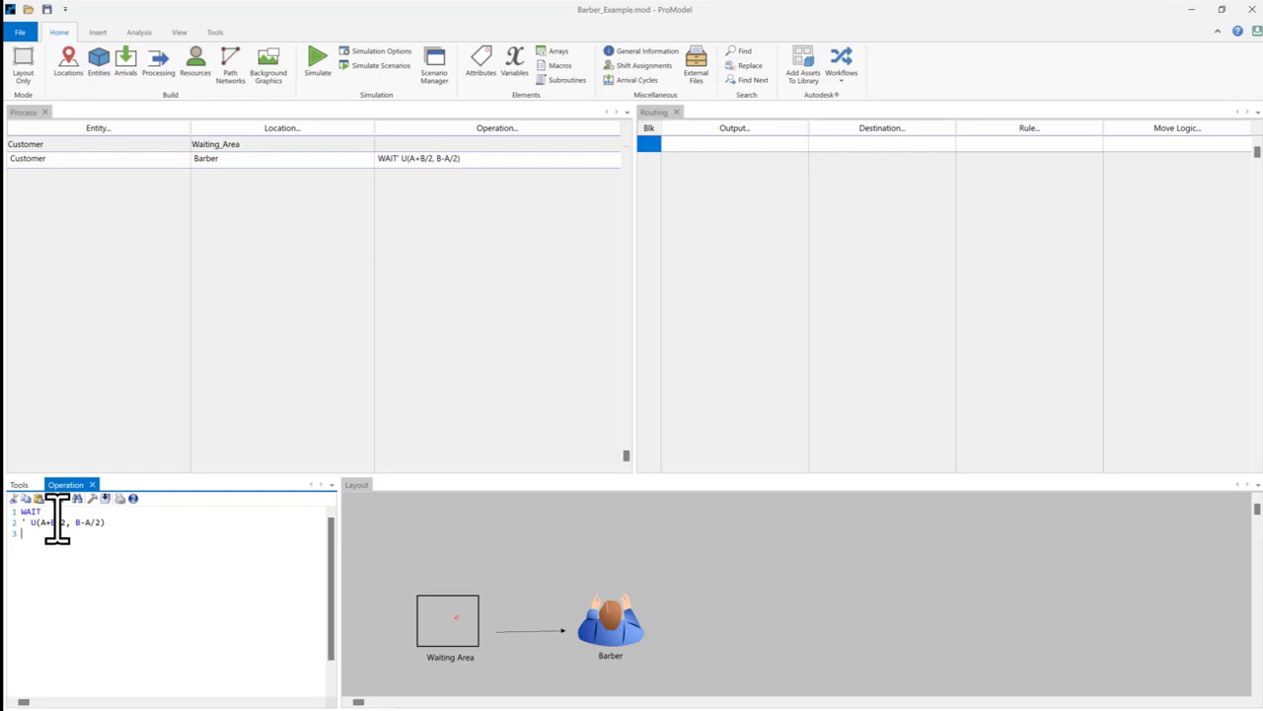
text(')
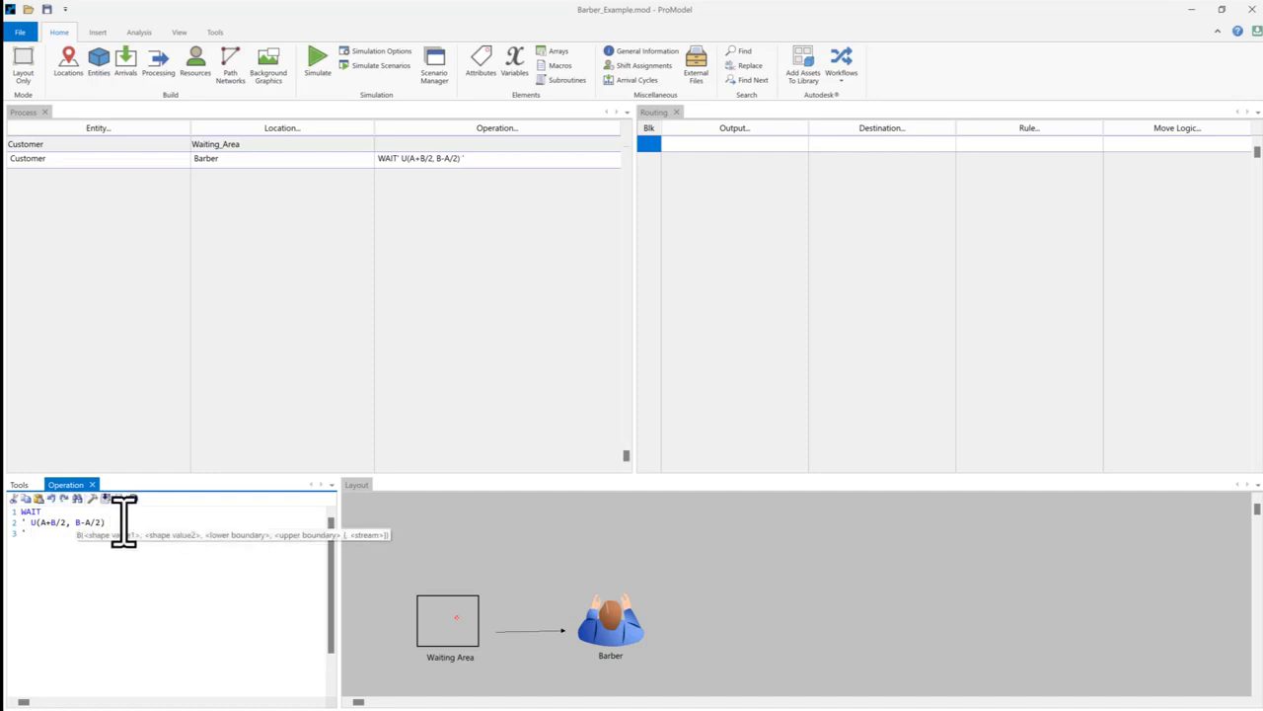
- Append the worked values (8+10/2, 10-8/2) to the end of the formula comment on the second line
text(* 10/2, 10-8/2))
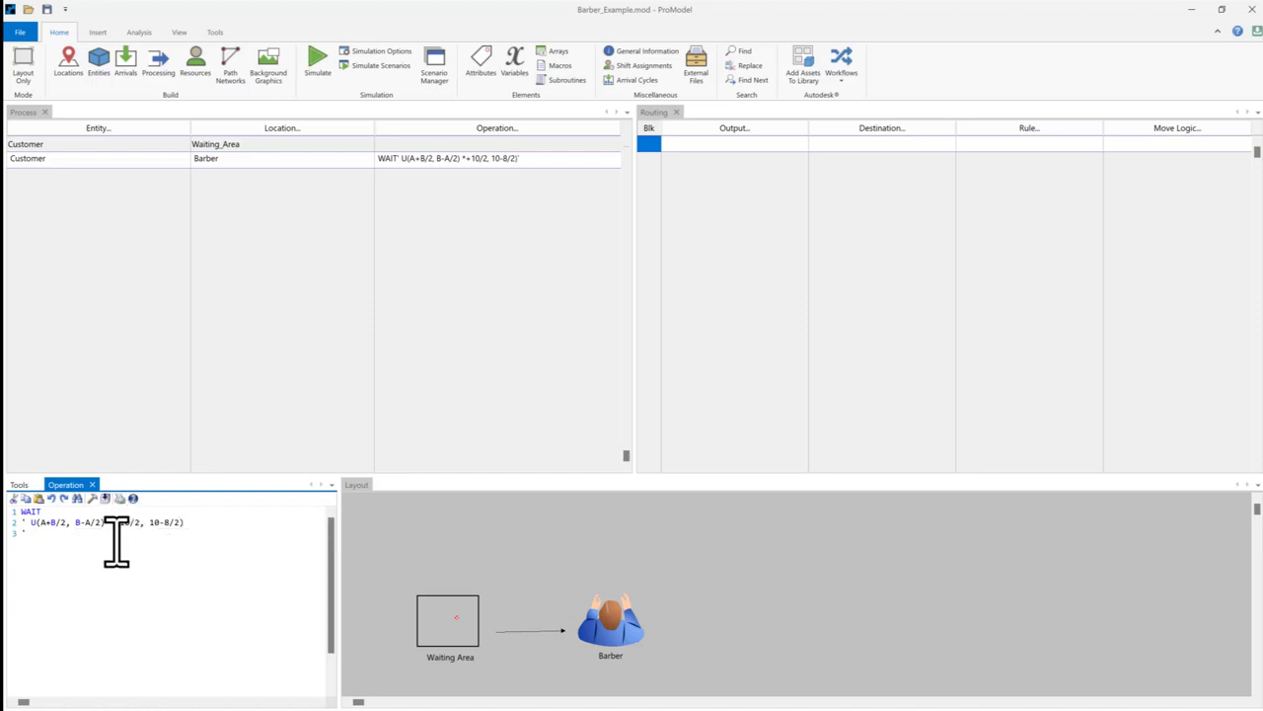
key(BackSpace)
text(8)
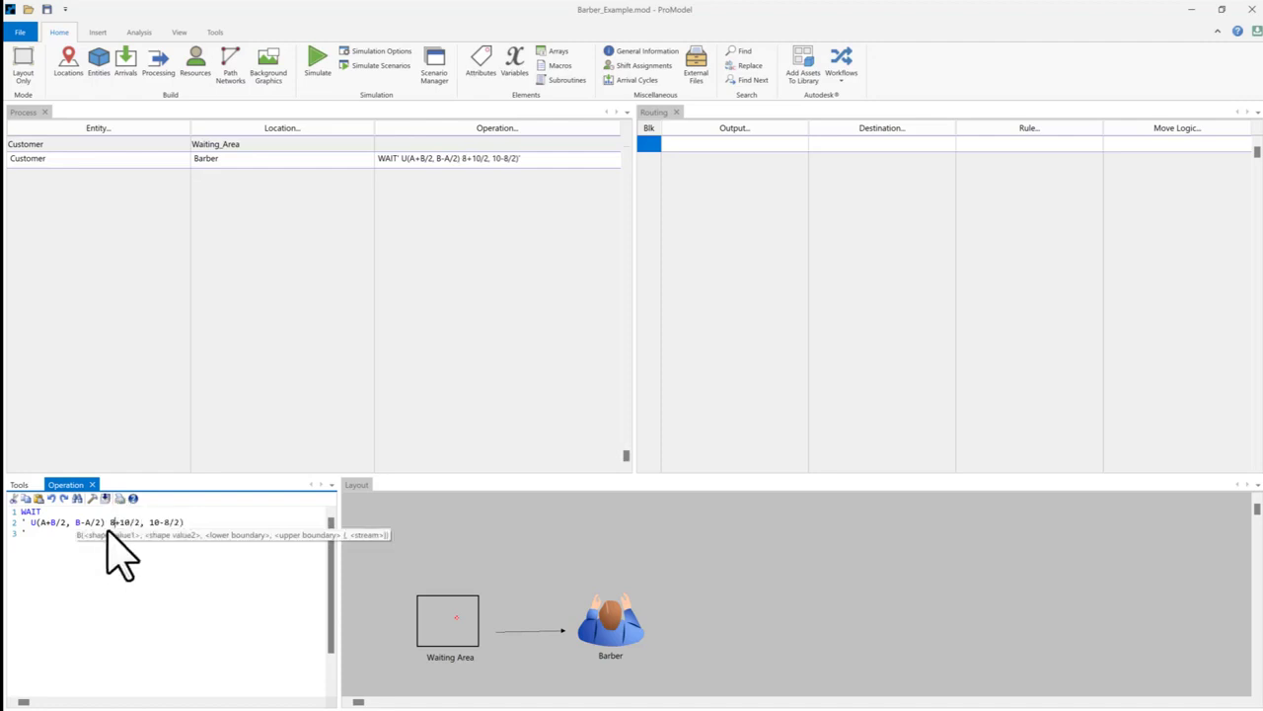
click(114, 528)
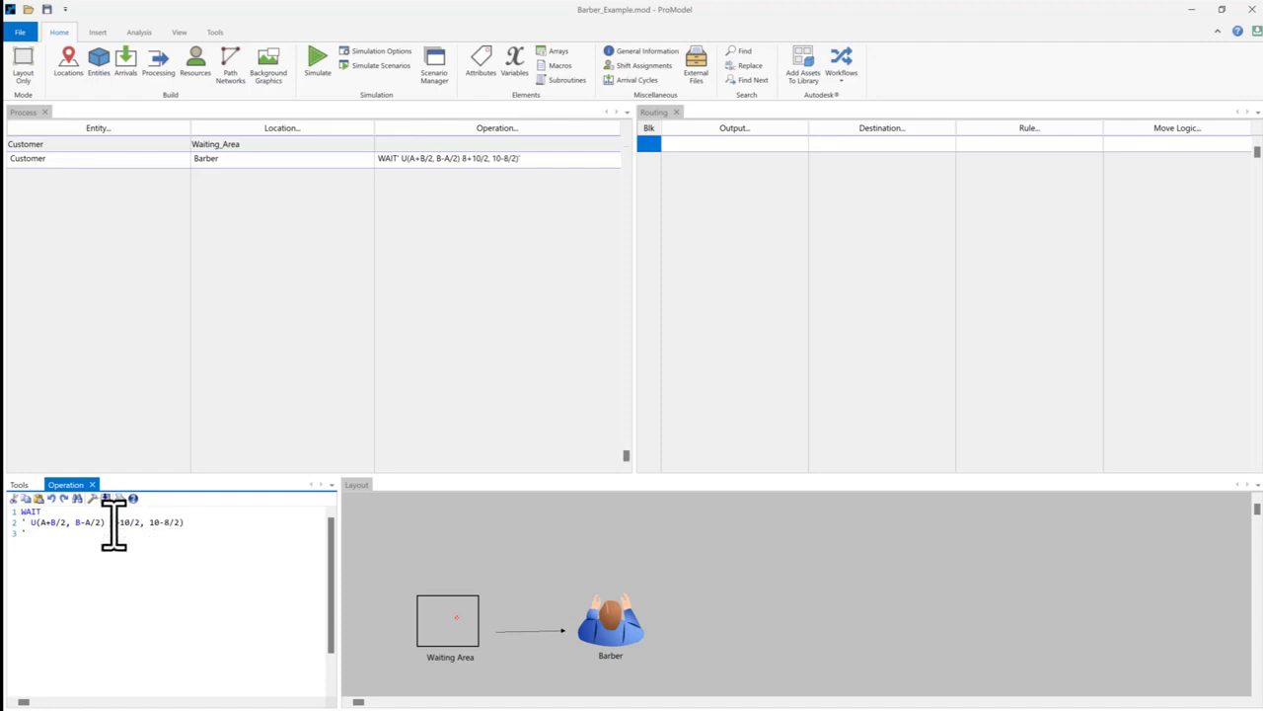
text(()
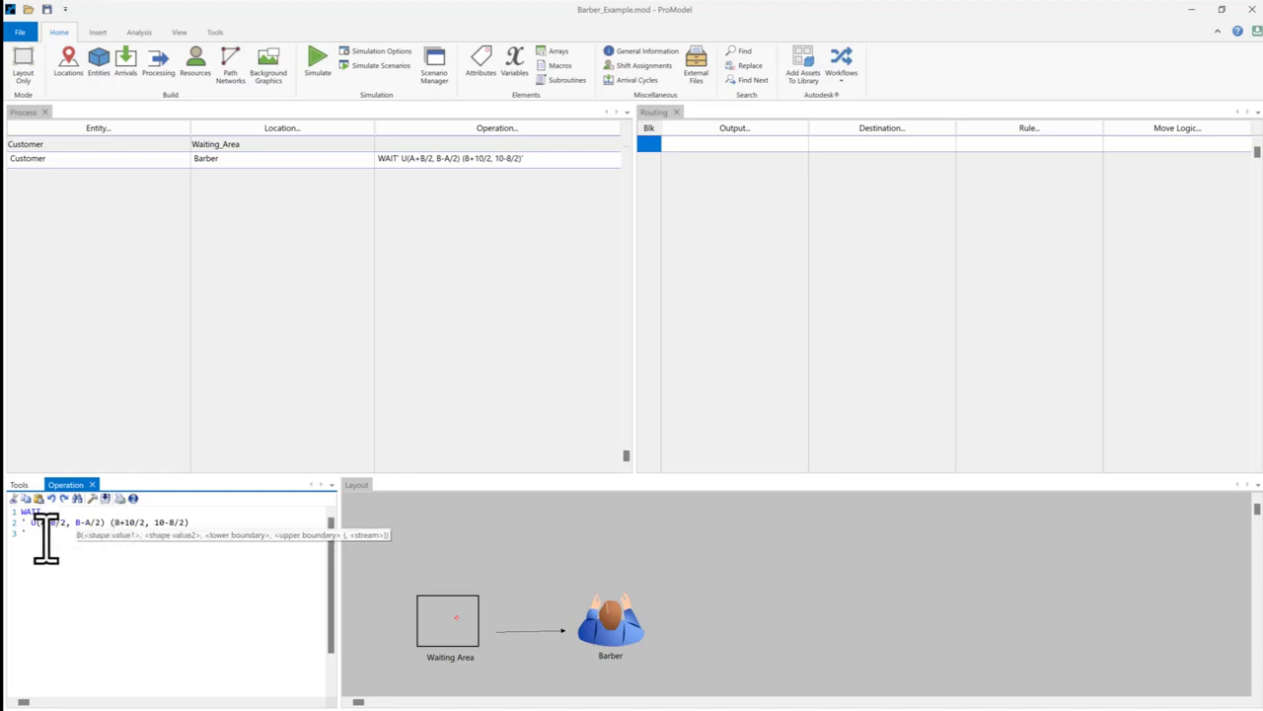
- Complete the third-line comment with the uniform distribution U(9,1)
click(43, 534)
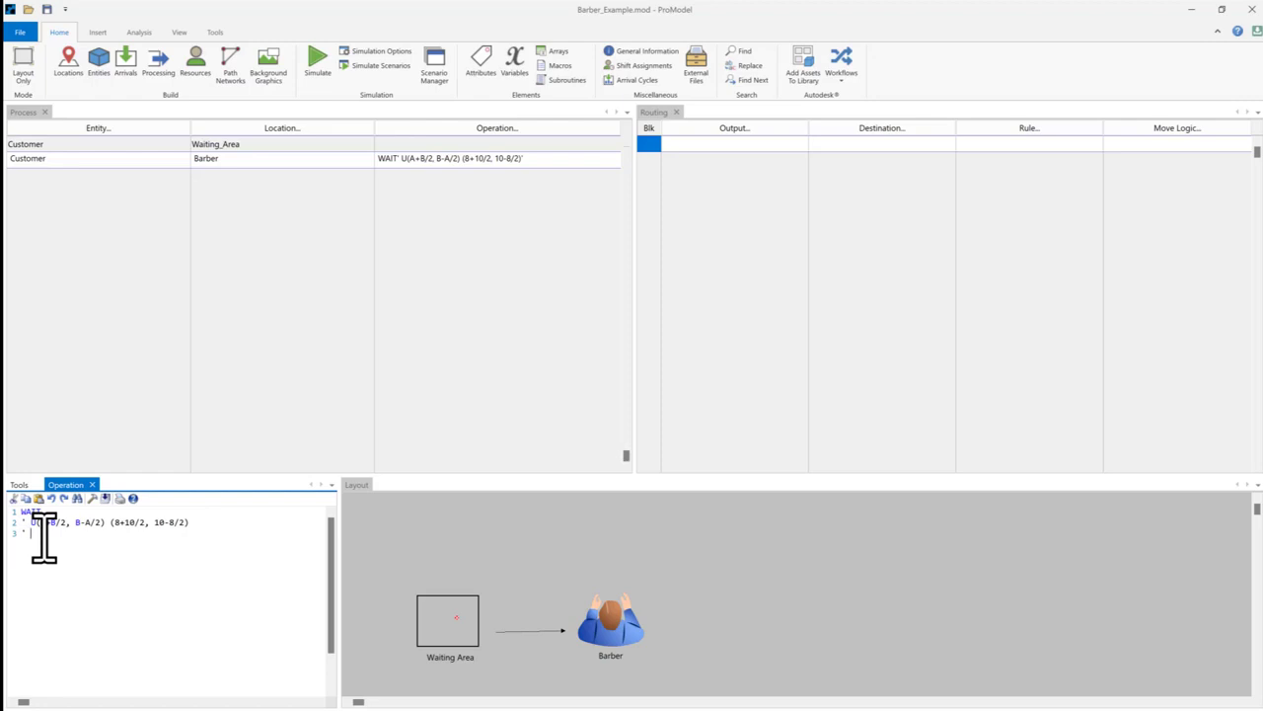
text(U)
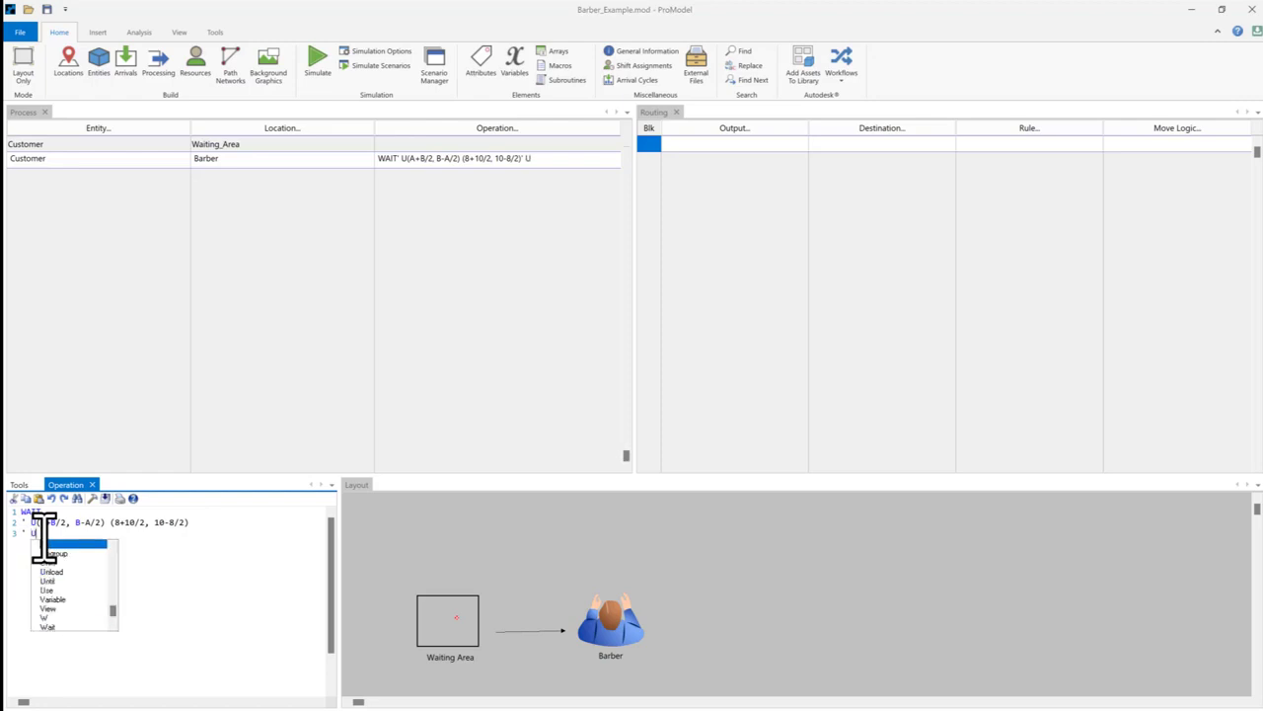
text(()
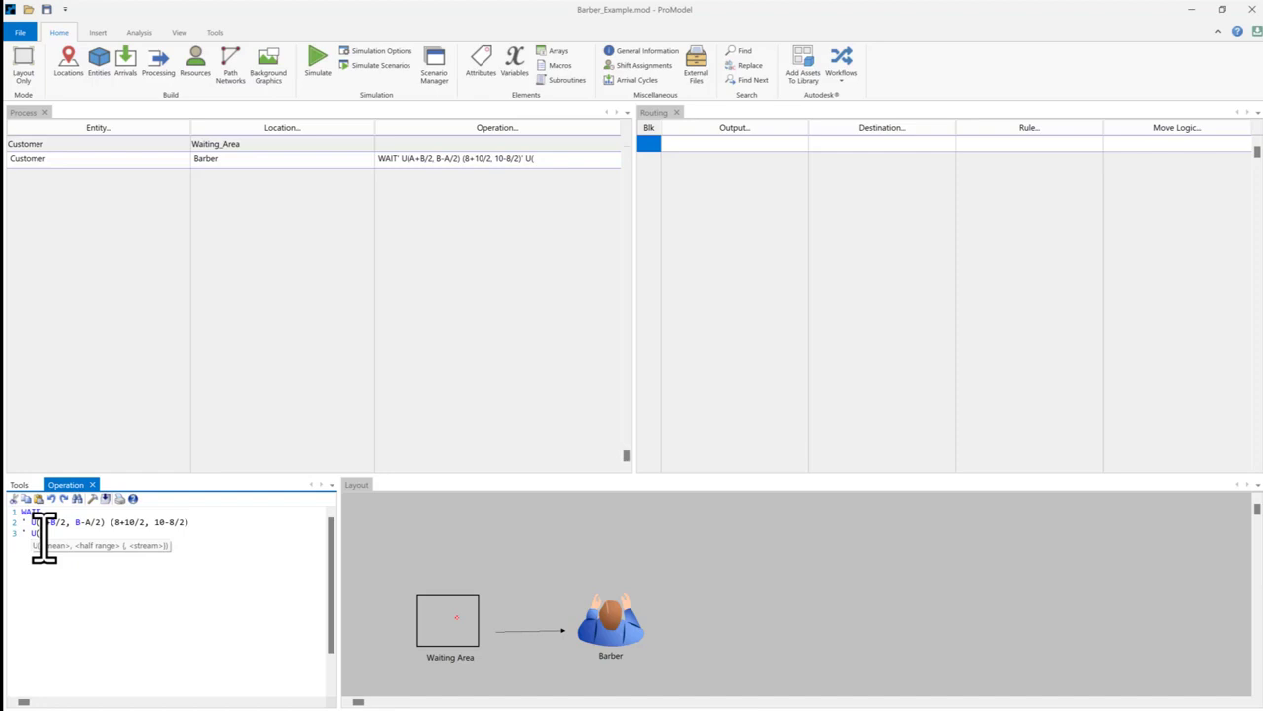
text(9,)
text(1)
key(BackSpace)
text(1))
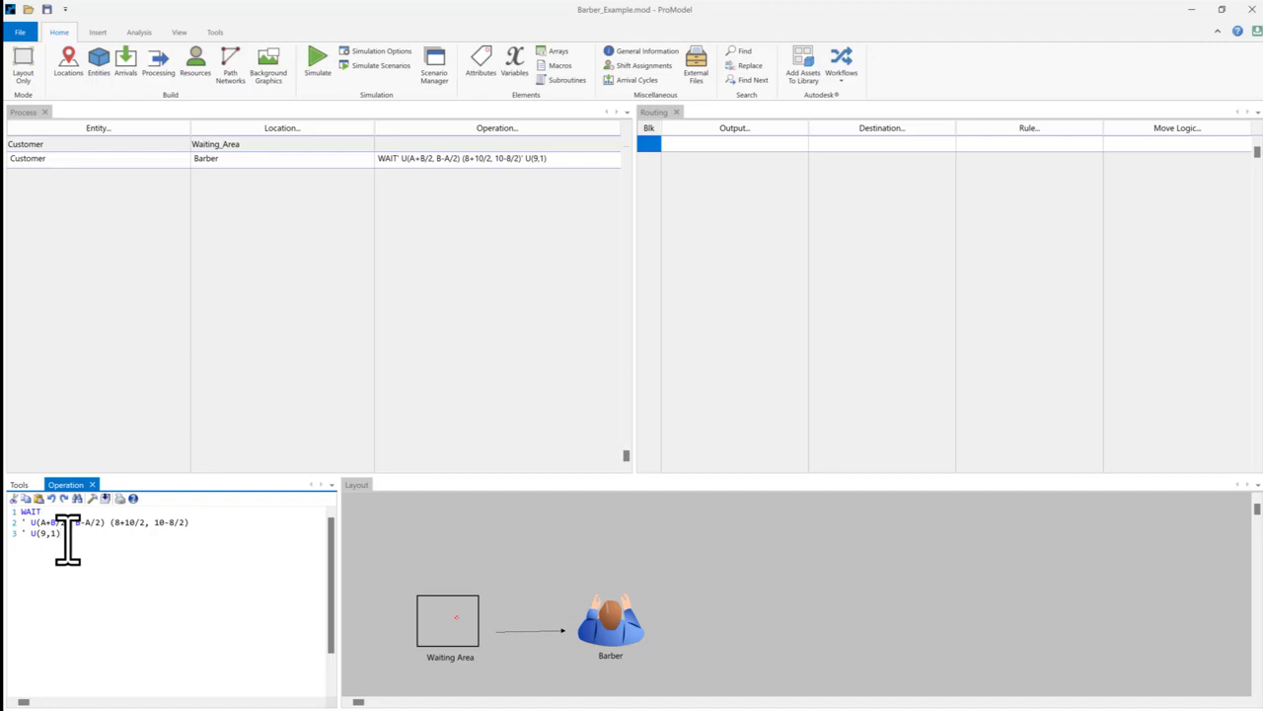
- Copy U(9,1) from the comment onto the first line of the Barber operation logic so it reads WAIT U(9,1)
drag(67, 536, 30, 538)
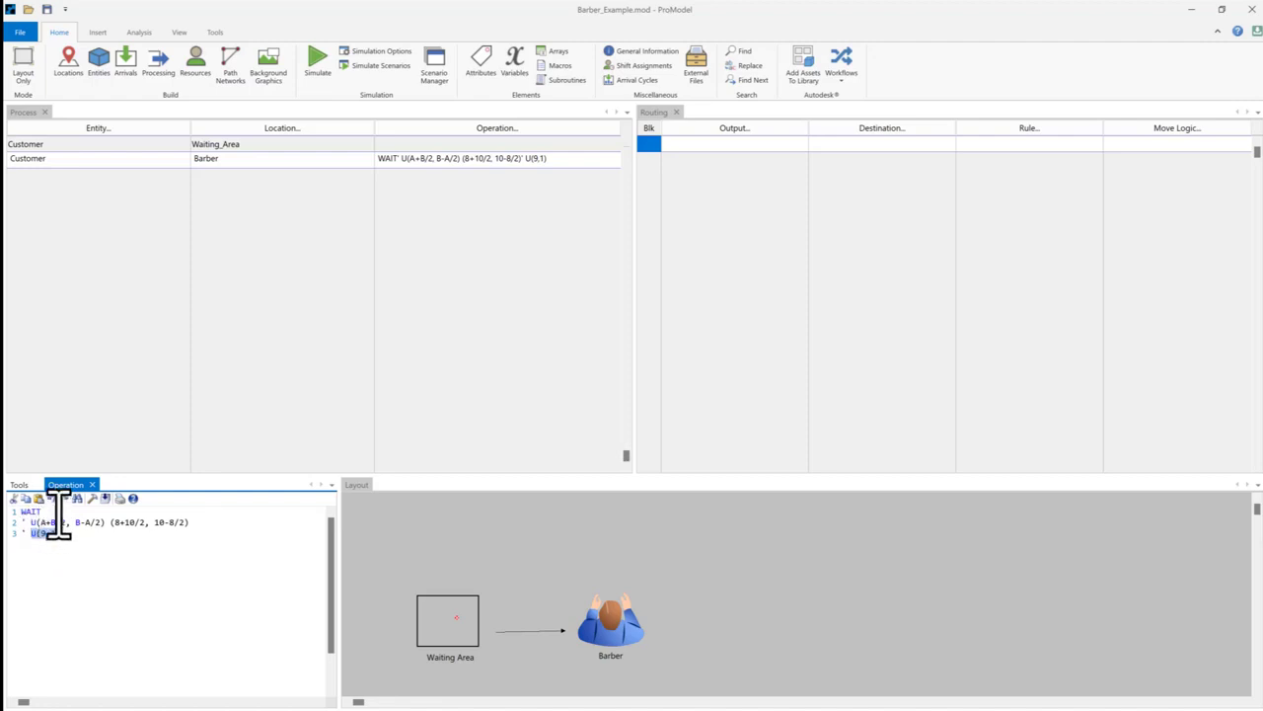
key(ctrl+c)
click(56, 511)
key(ctrl+v)
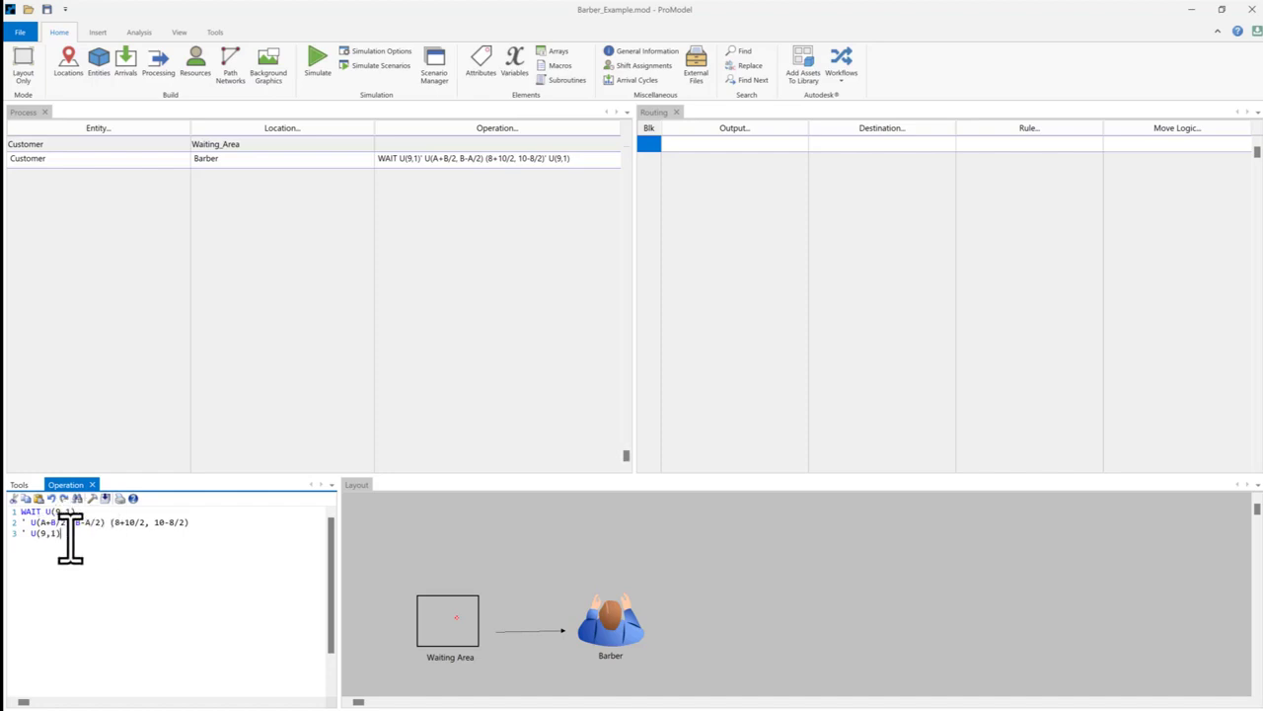
- Delete the two comment lines below the WAIT statement in the Barber operation logic
drag(62, 533, 36, 527)
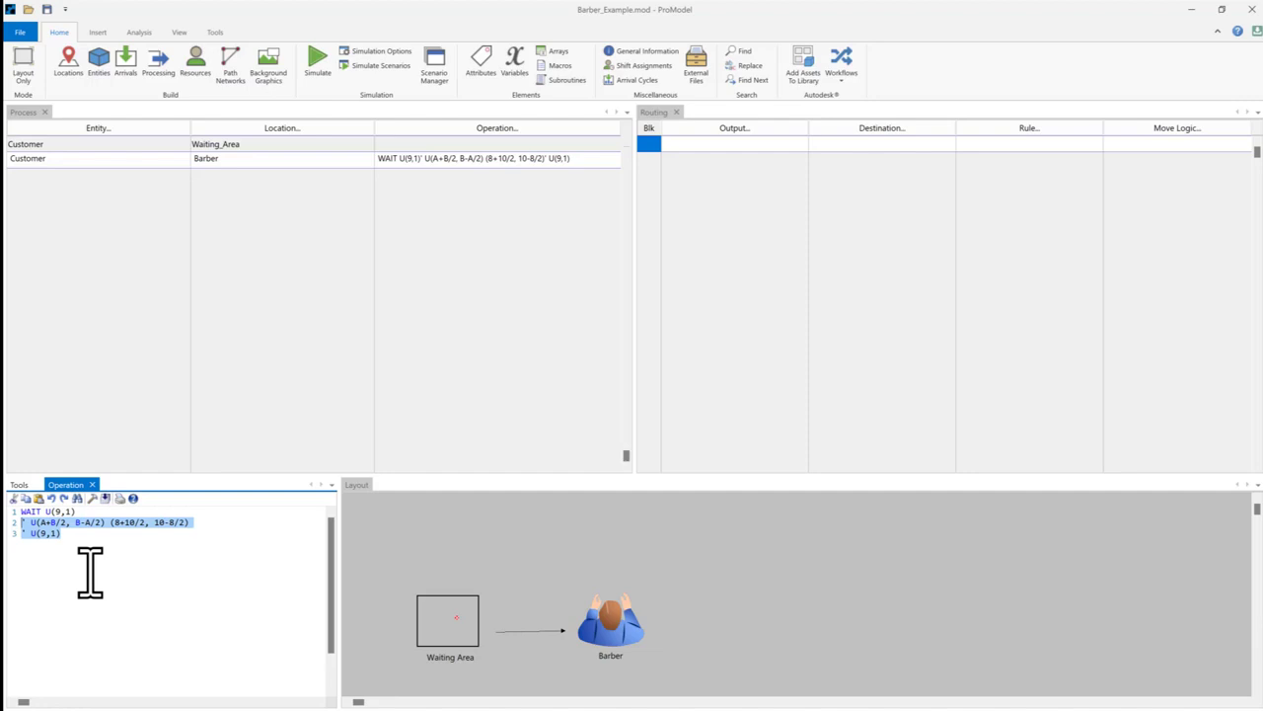
key(BackSpace)
key(BackSpace)
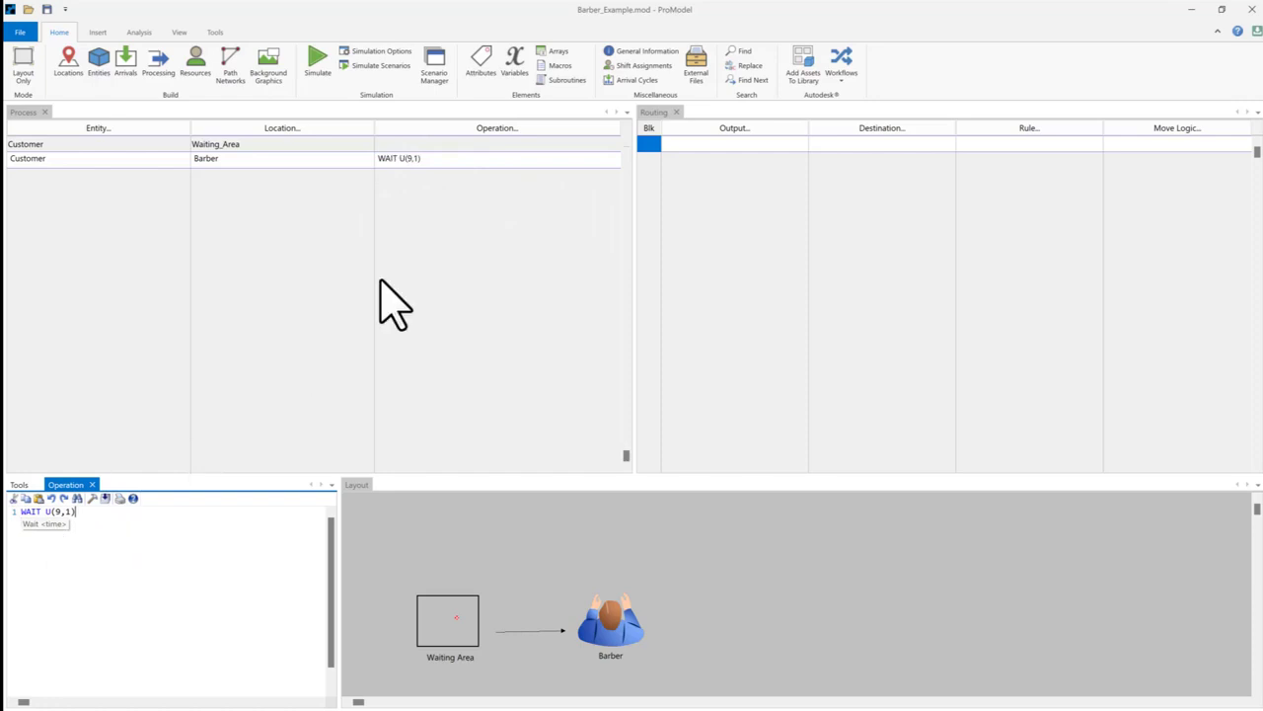
- Check the model's time unit in General Information and add the unit min to the Customer's WAIT U(9,1) operation at Barber
click(463, 161)
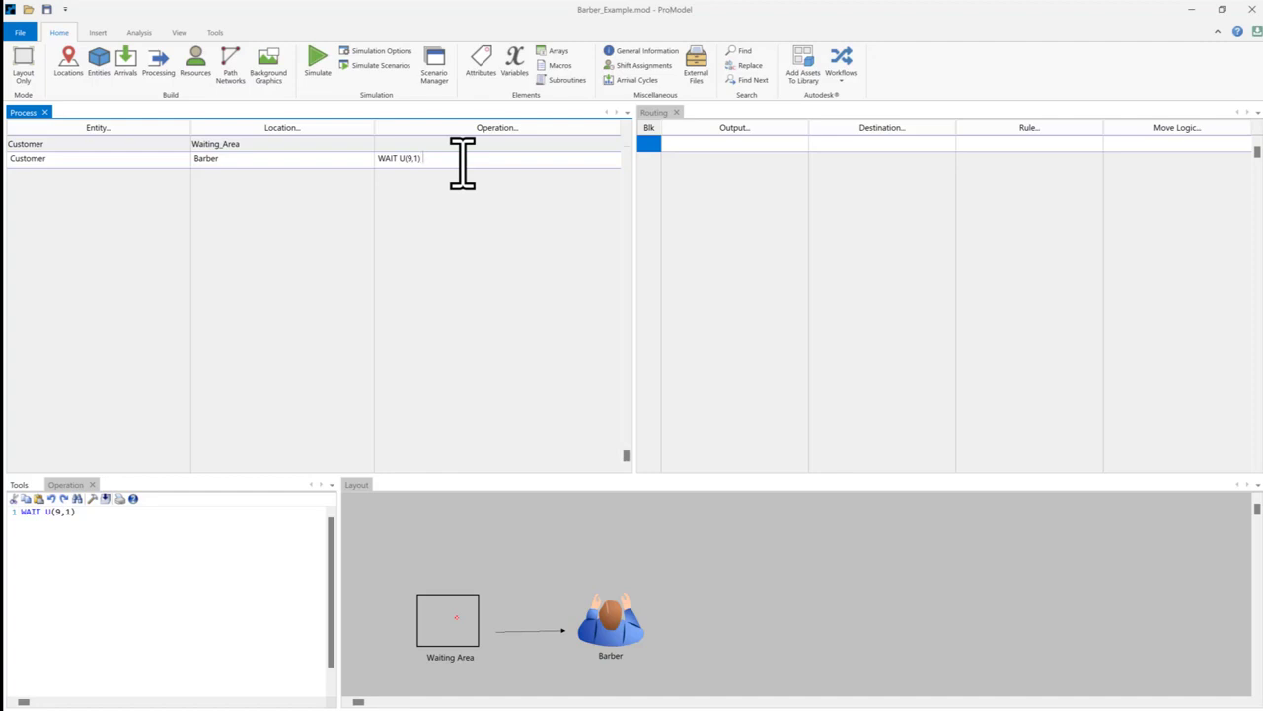
click(647, 52)
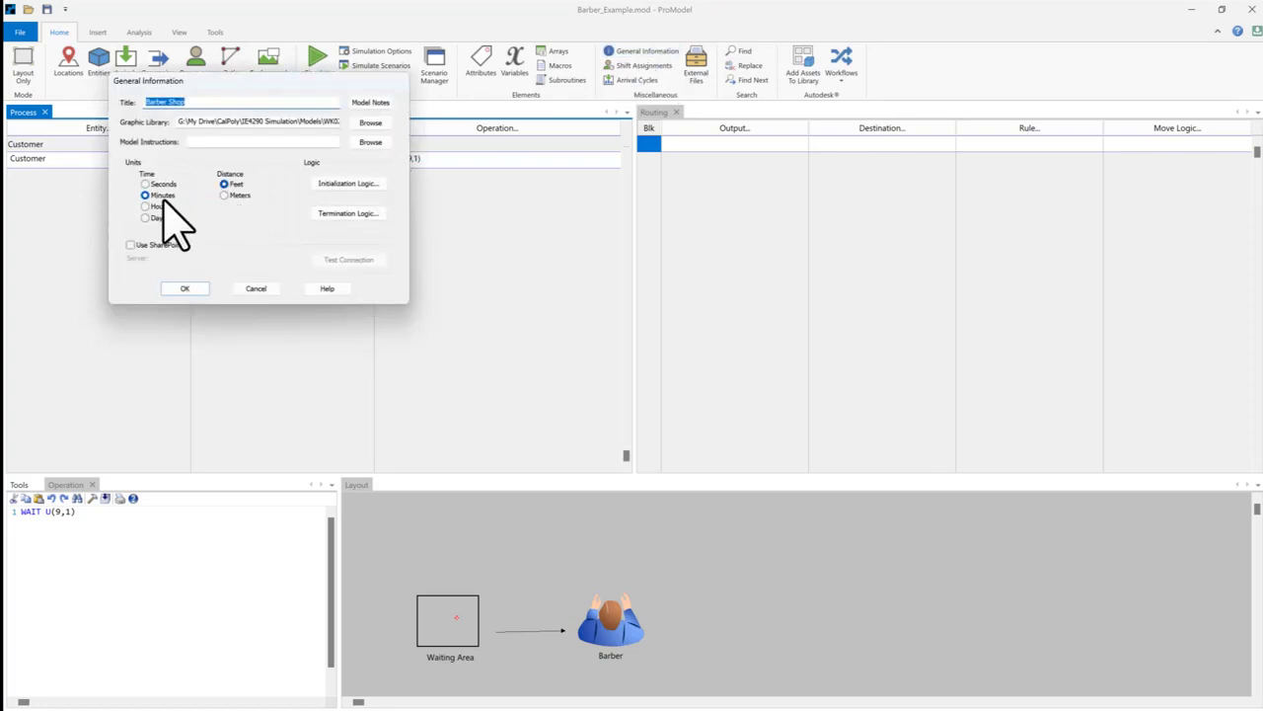
click(246, 290)
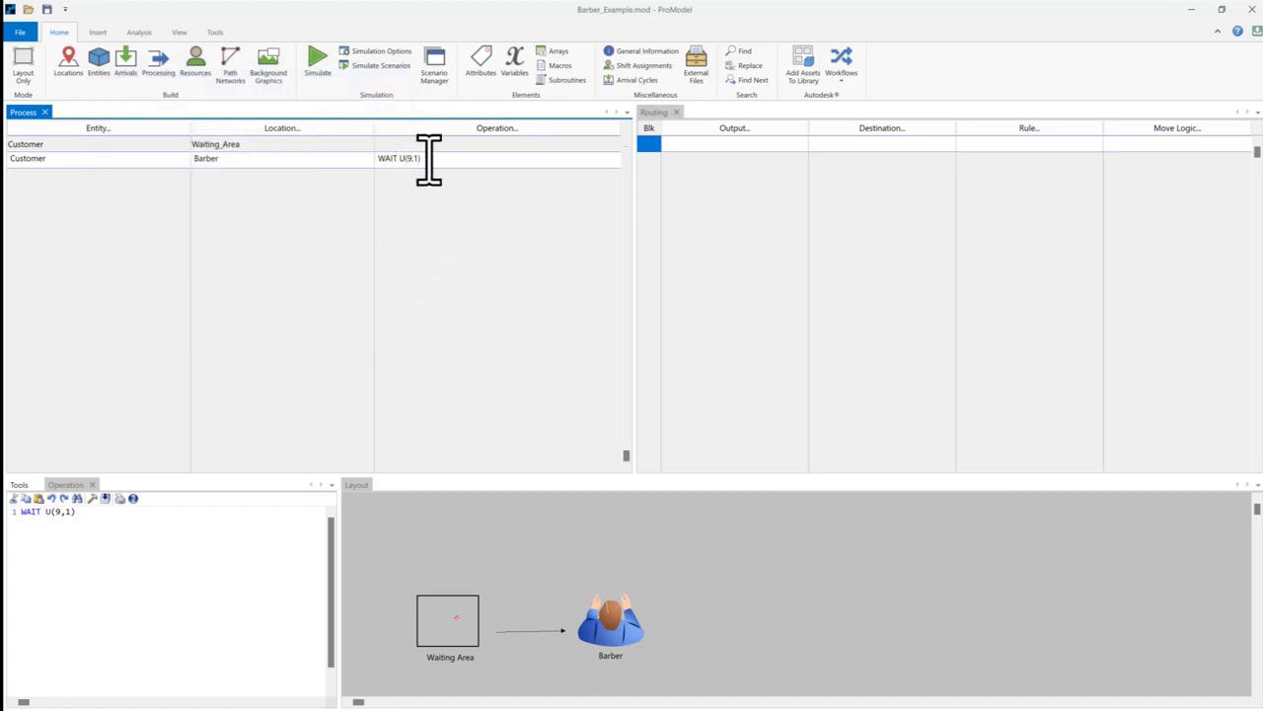
text(min)
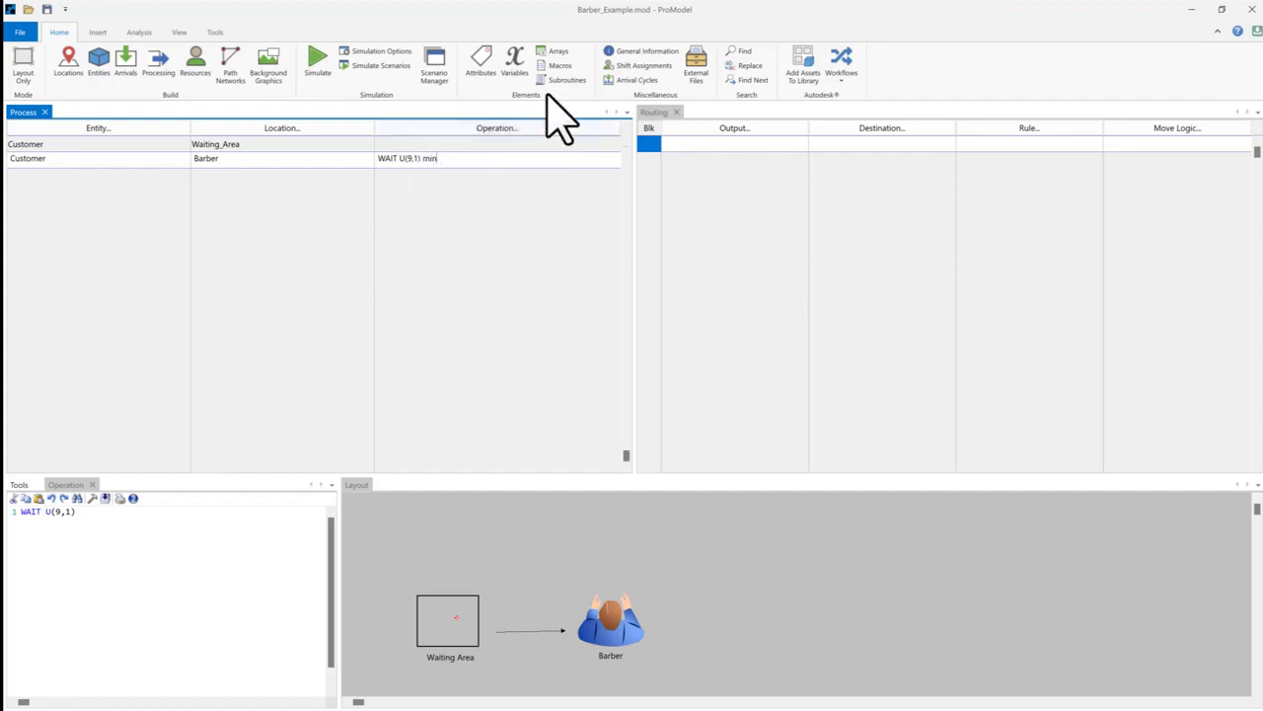
- Define the Barber routing with Customer as the output and EXIT as the destination
click(735, 128)
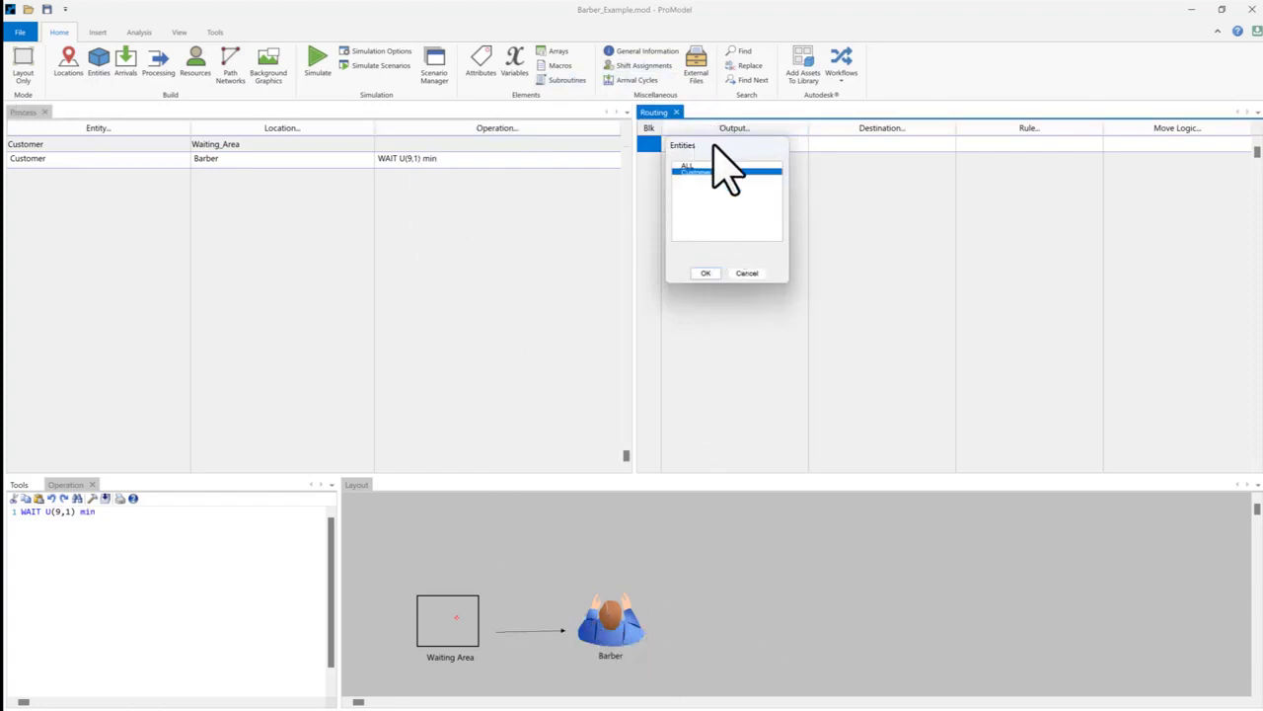
click(705, 273)
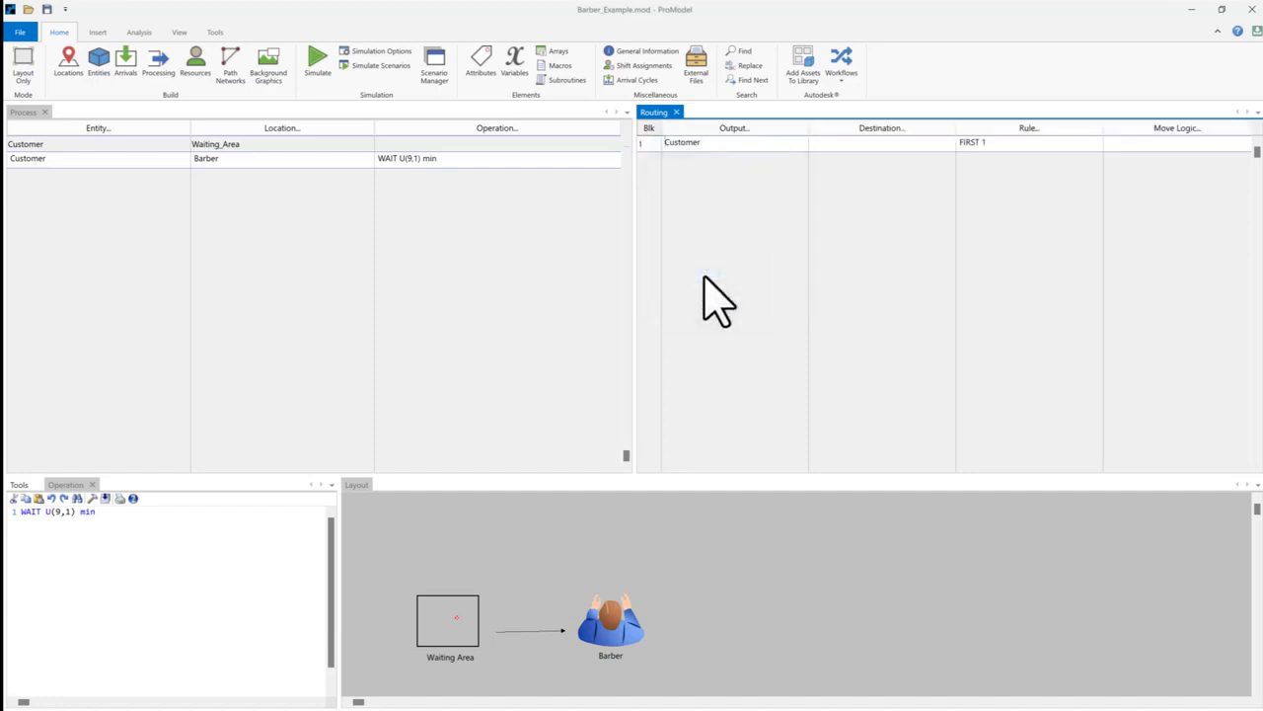
click(883, 131)
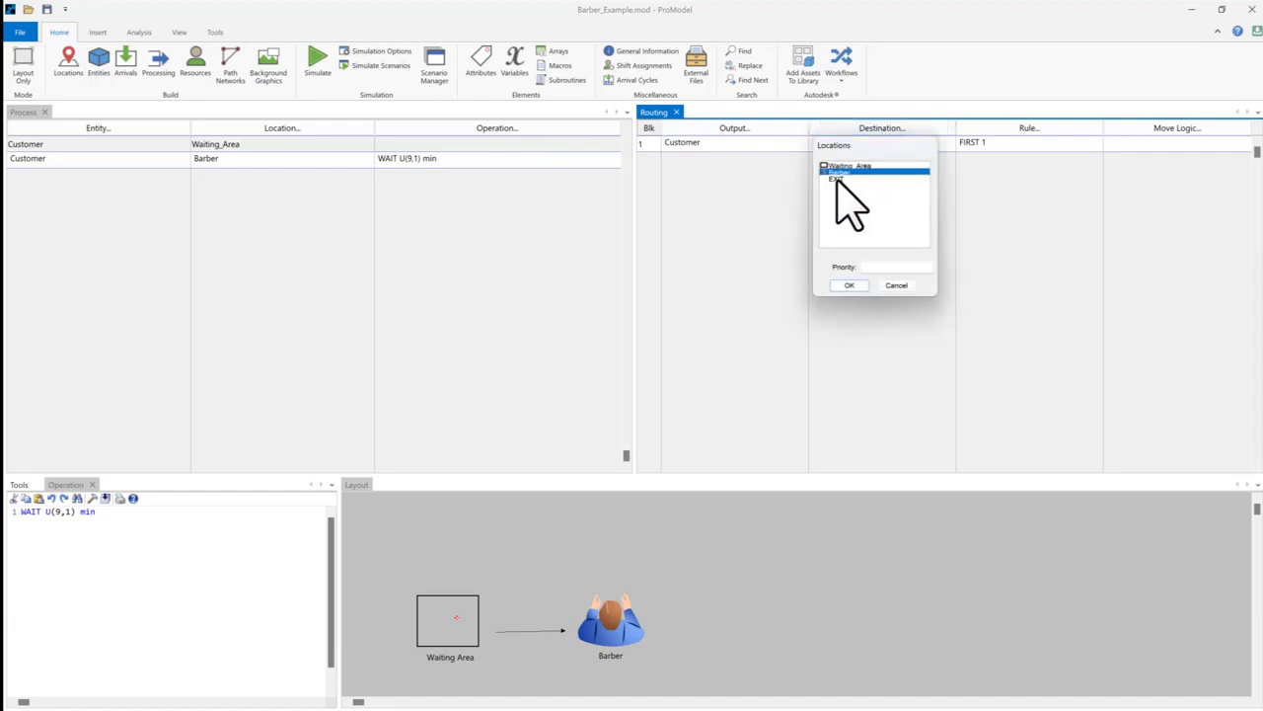
click(837, 178)
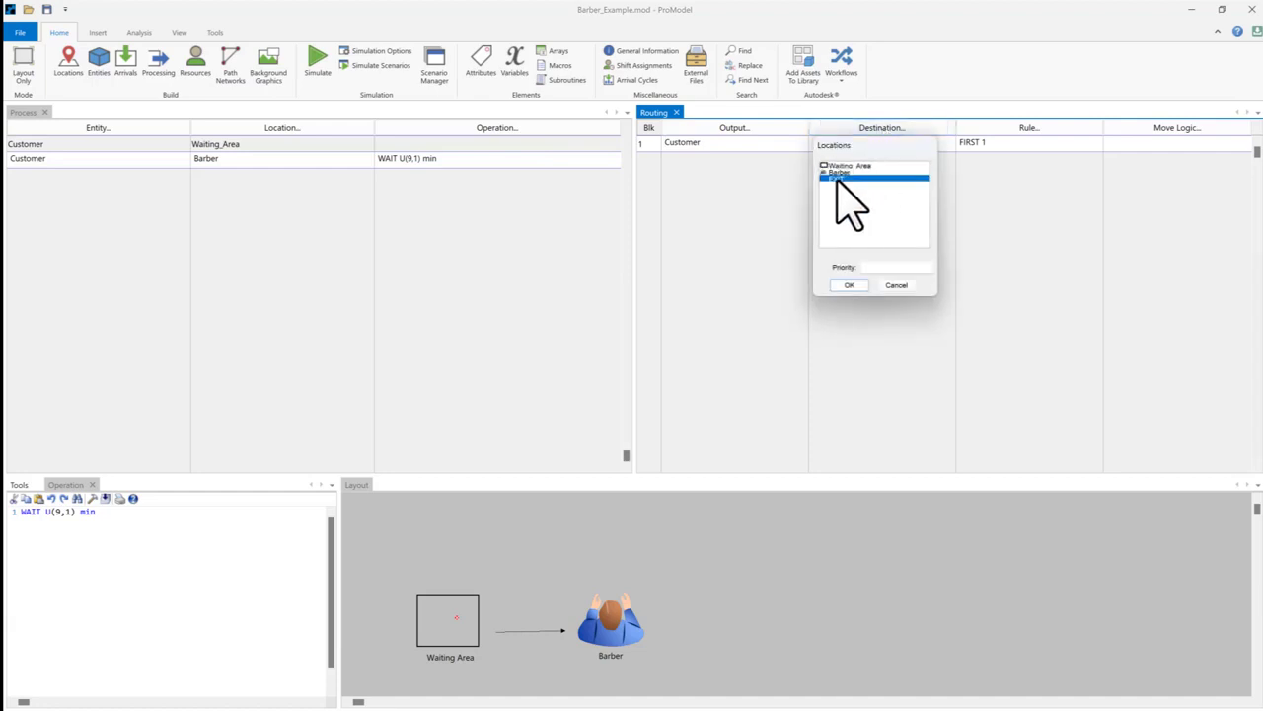
click(847, 285)
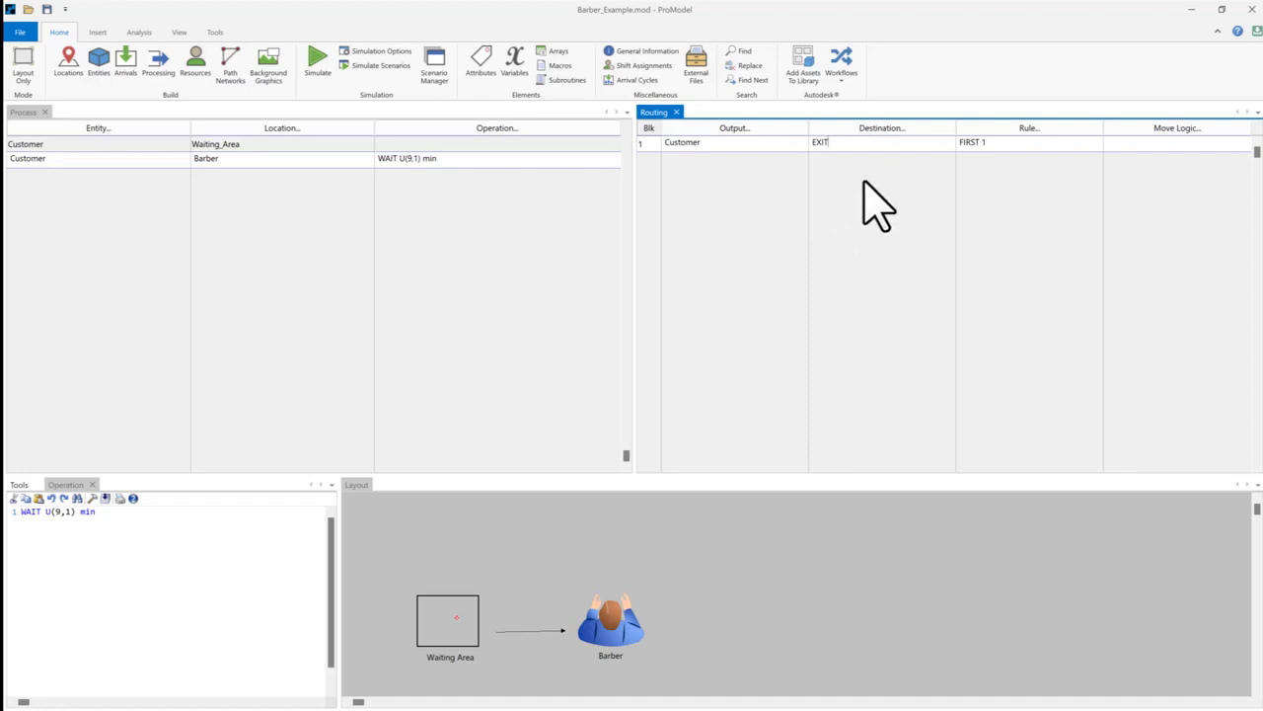
click(106, 515)
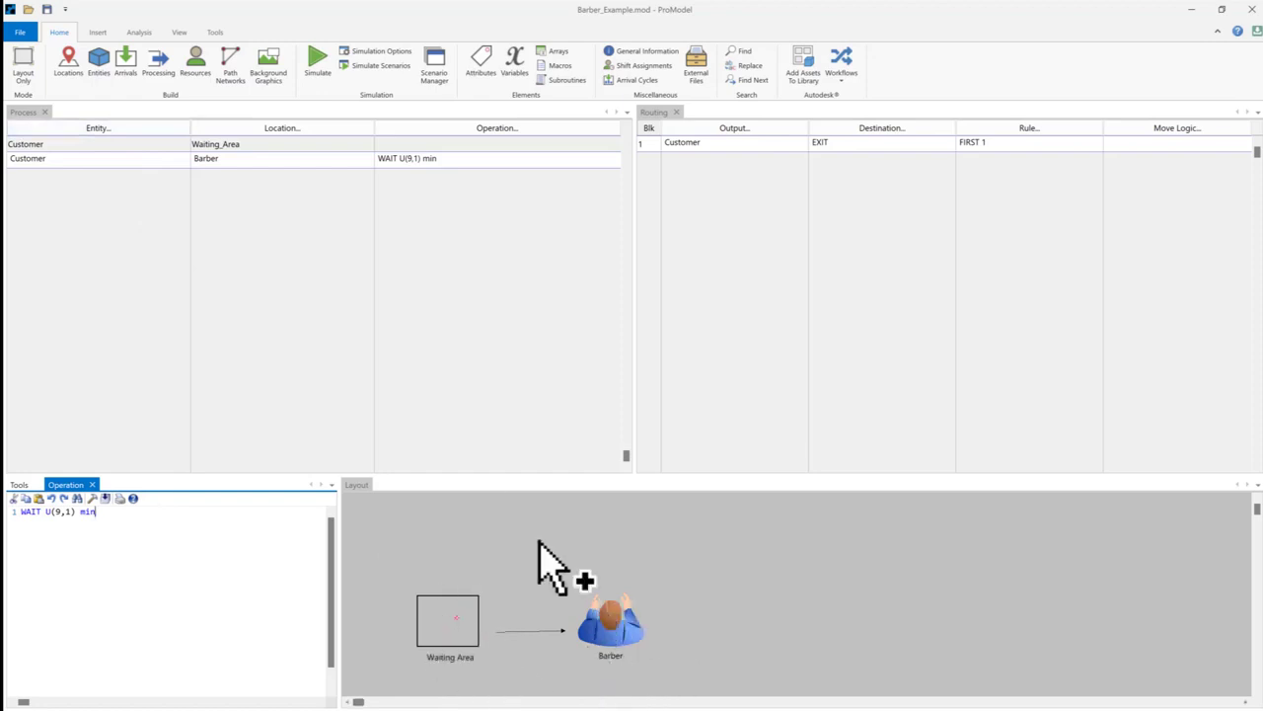
- Try run times of 10 and 168 hours in the simulation options
click(370, 52)
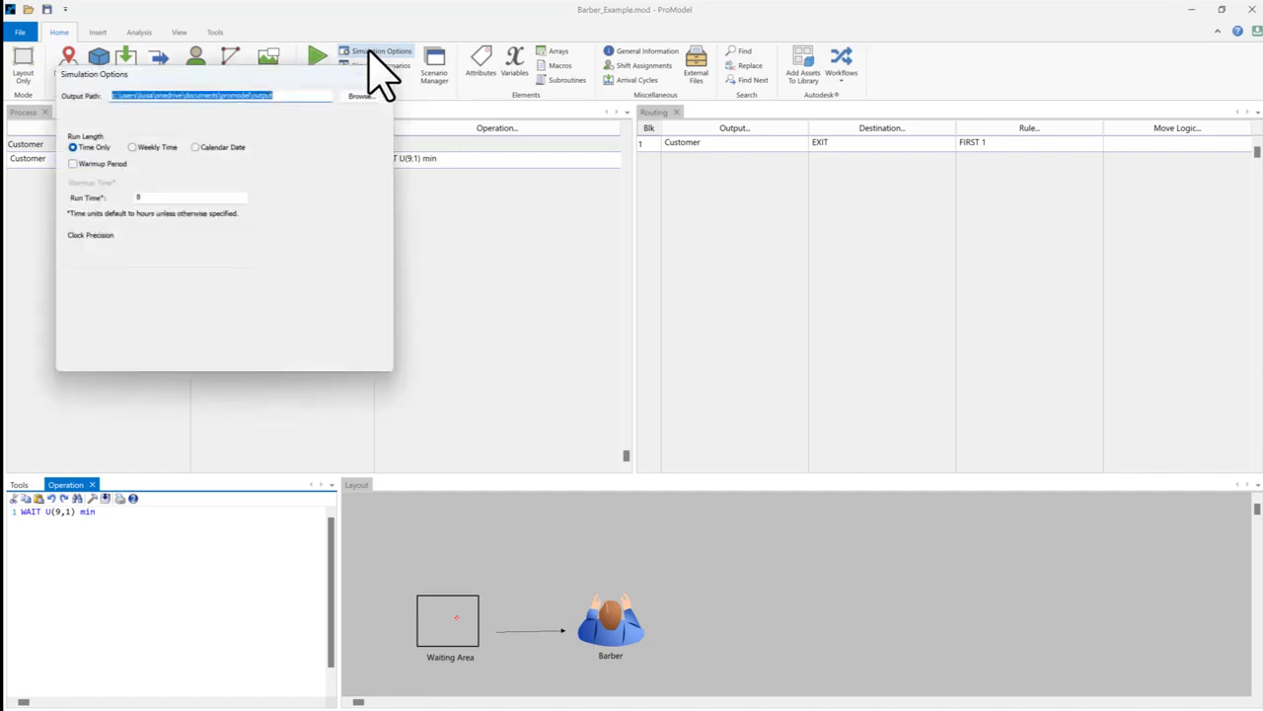
click(138, 198)
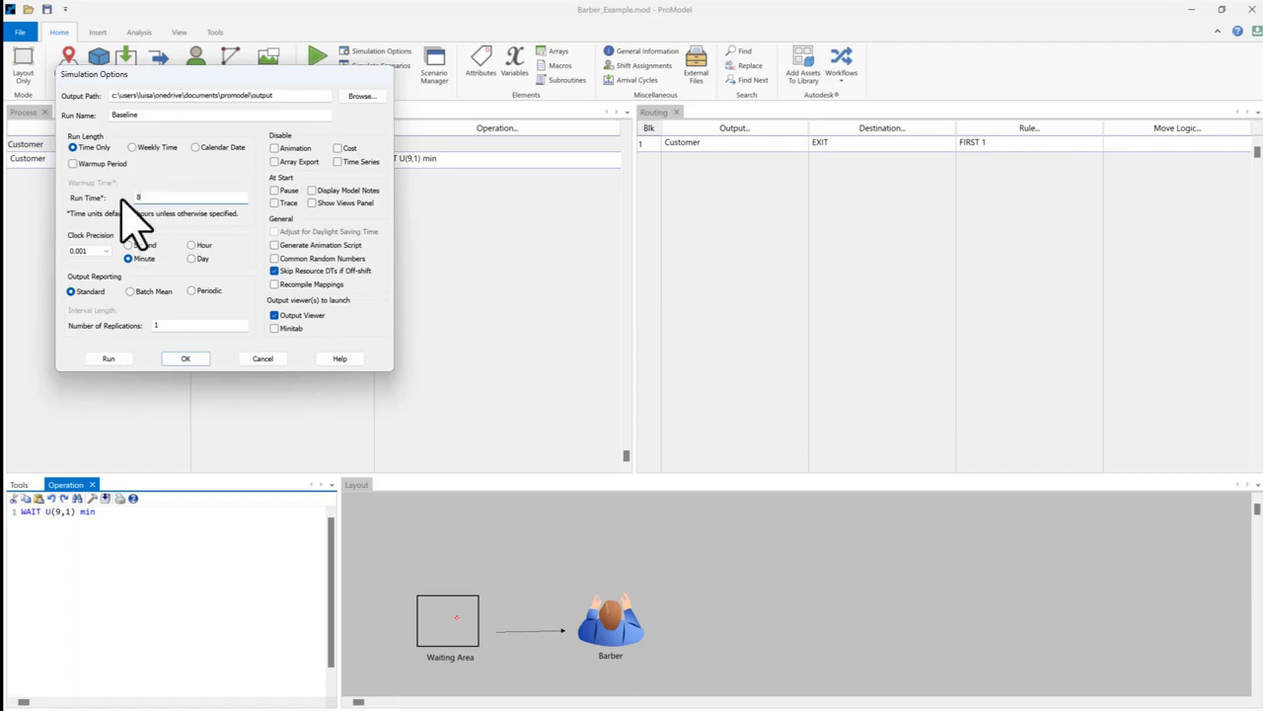
drag(151, 199, 120, 199)
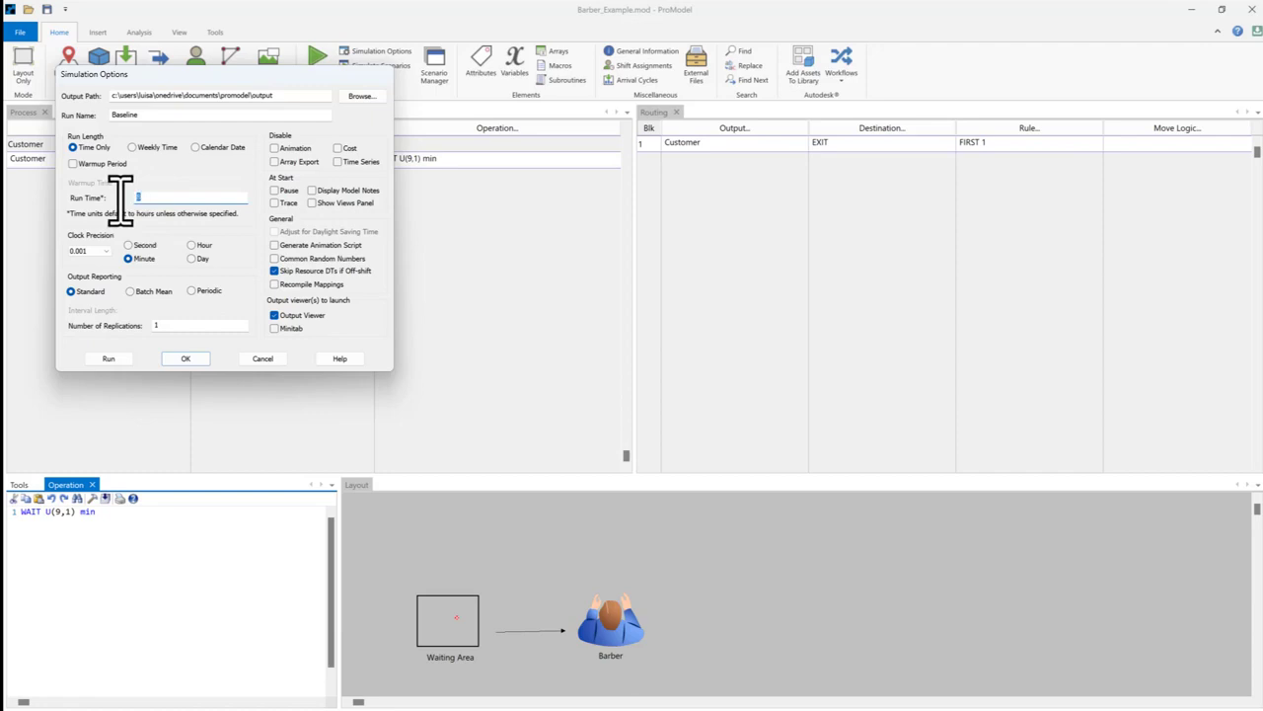
text(10)
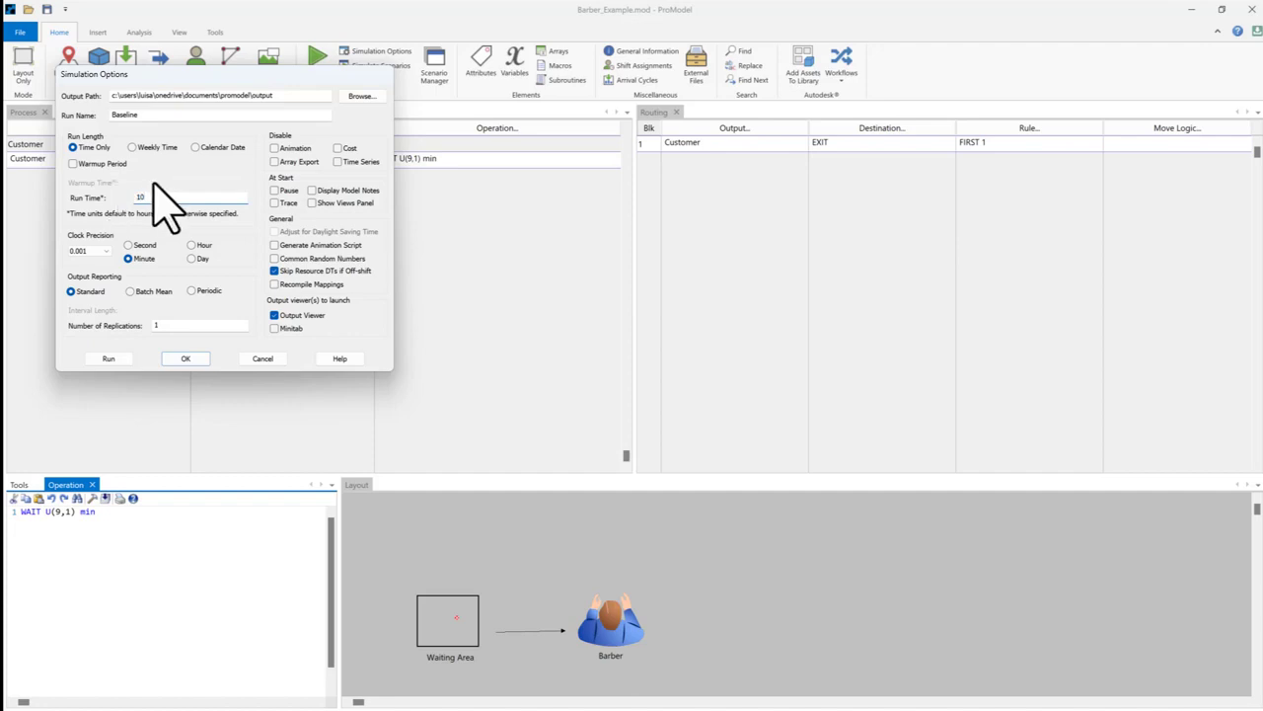
drag(160, 197, 98, 195)
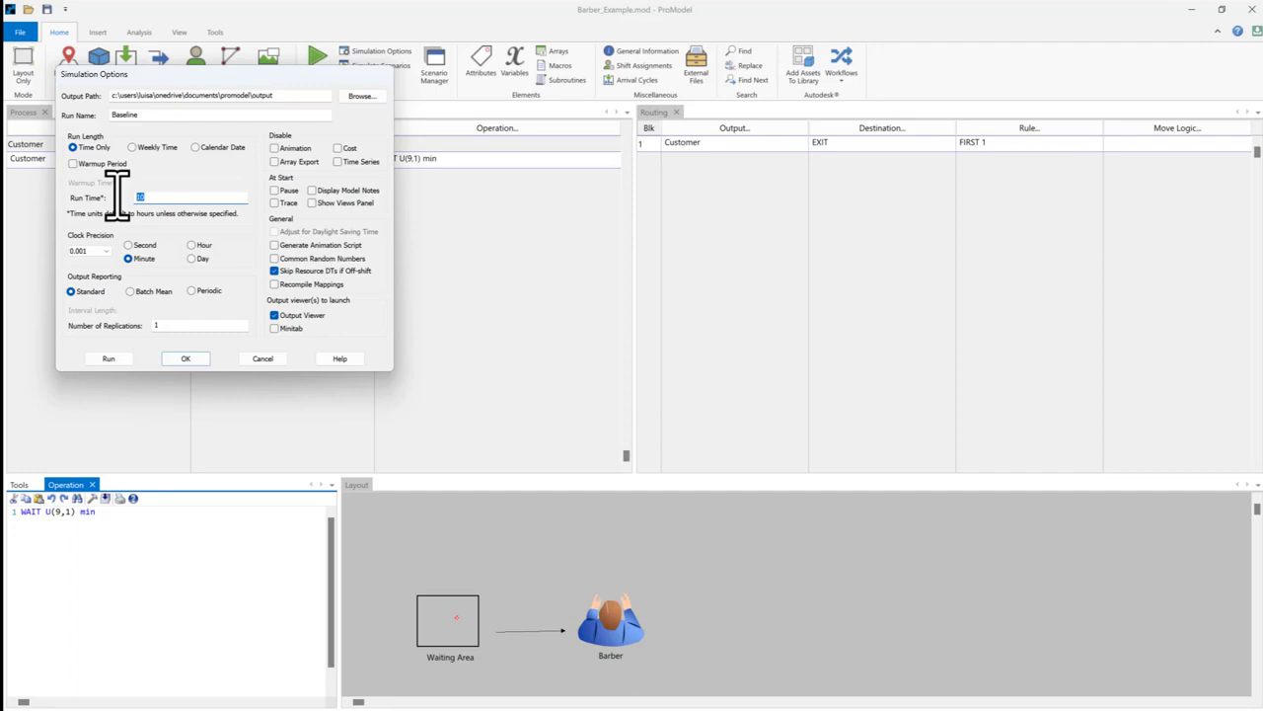
text(168)
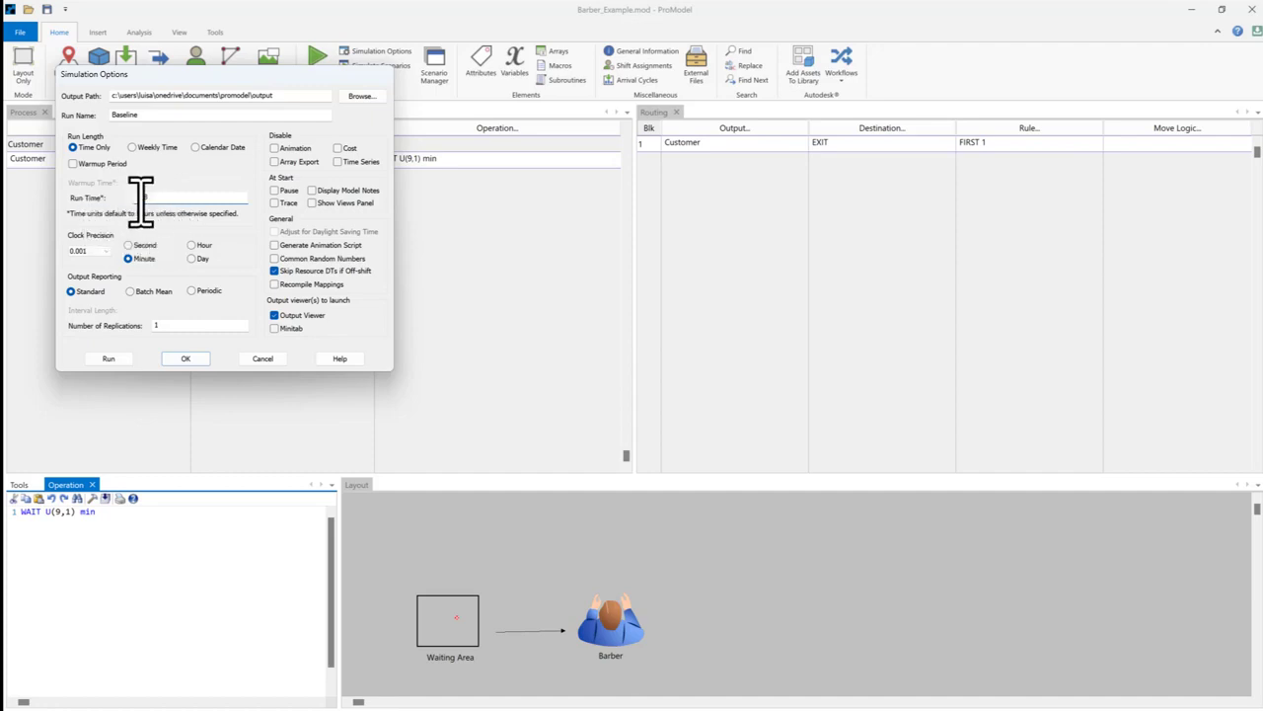
- Set the simulation run time to 8 hours and accept the simulation options
drag(162, 203, 116, 202)
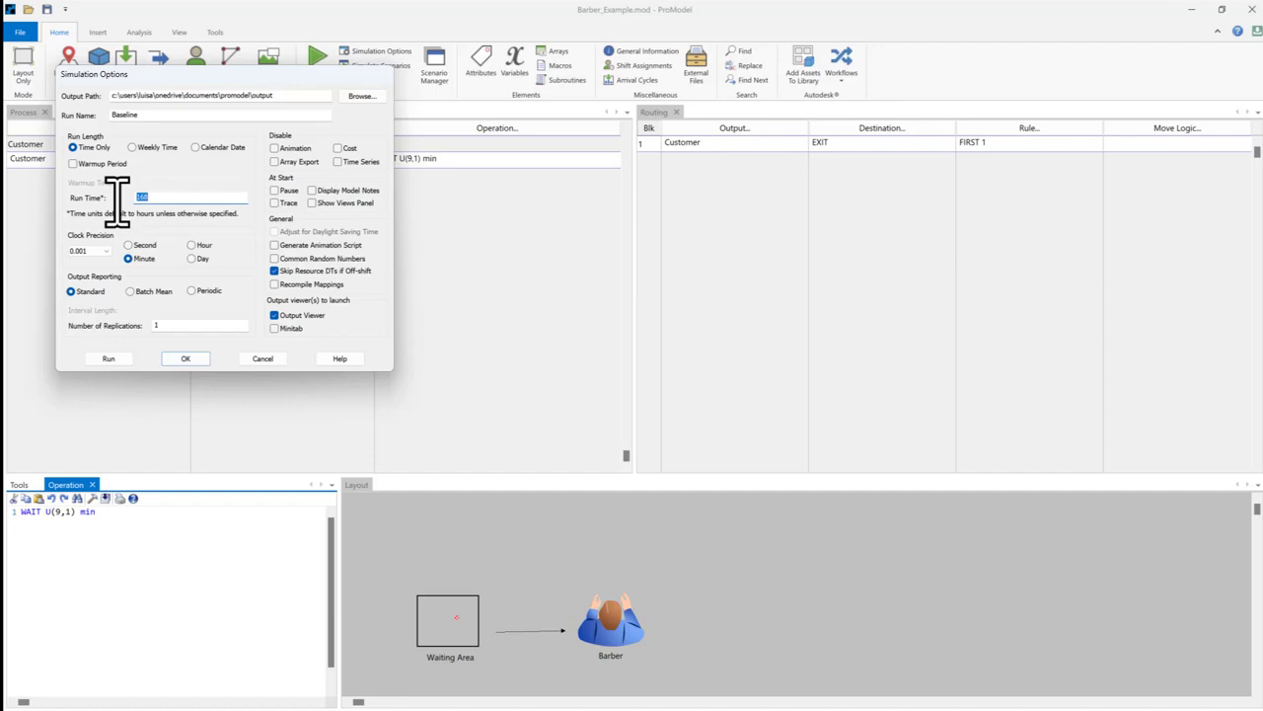
text(8)
click(197, 358)
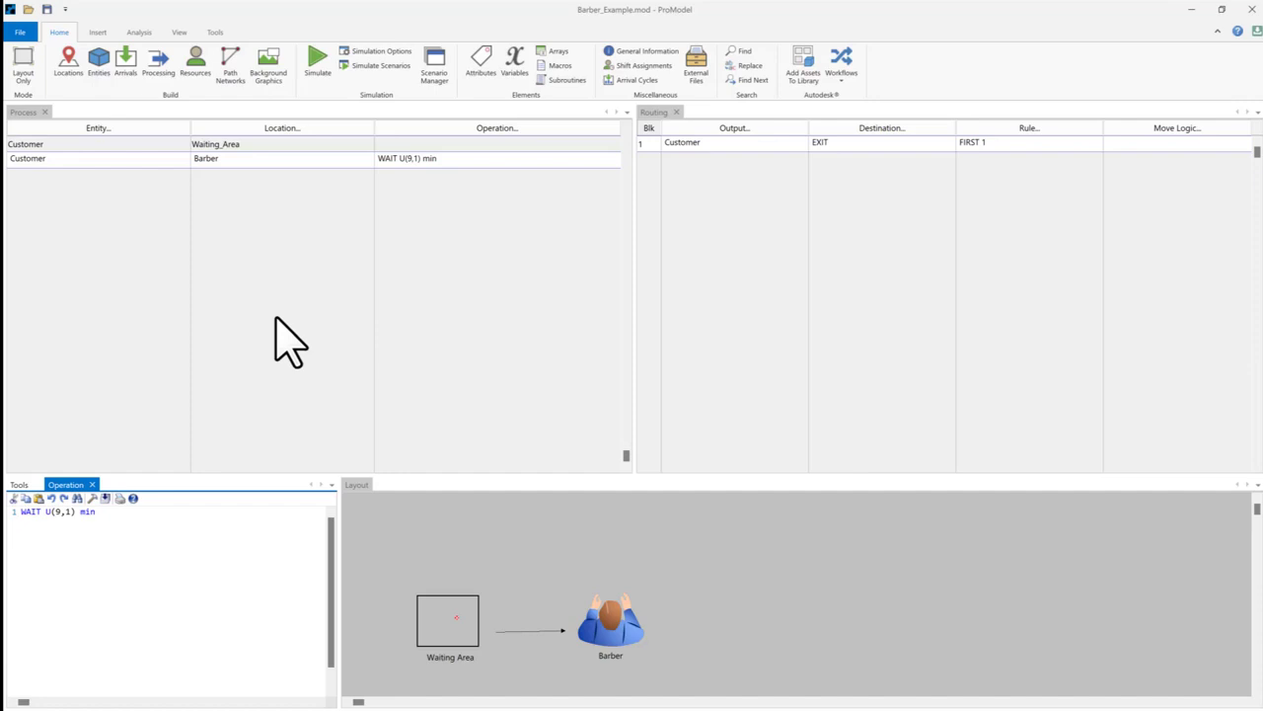
- Run the barber shop simulation, slowing the animation to watch the customers and speeding it up again to finish the run
click(318, 64)
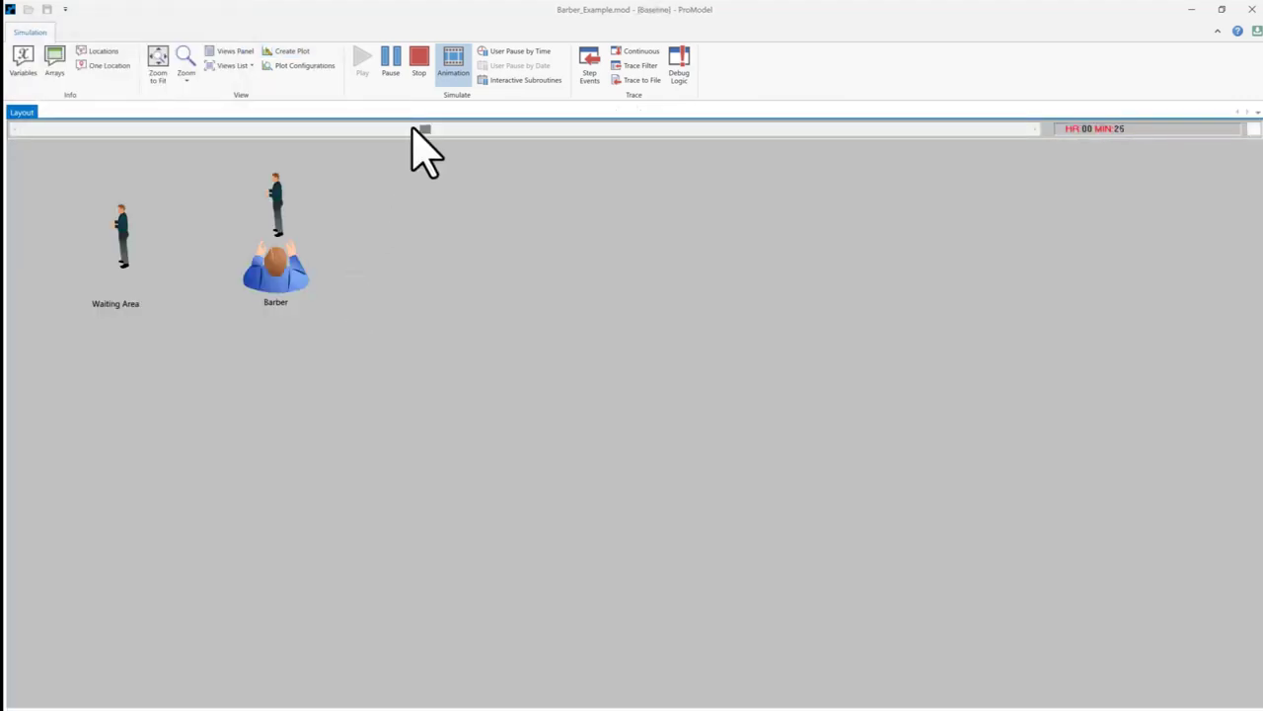
drag(416, 128, 248, 130)
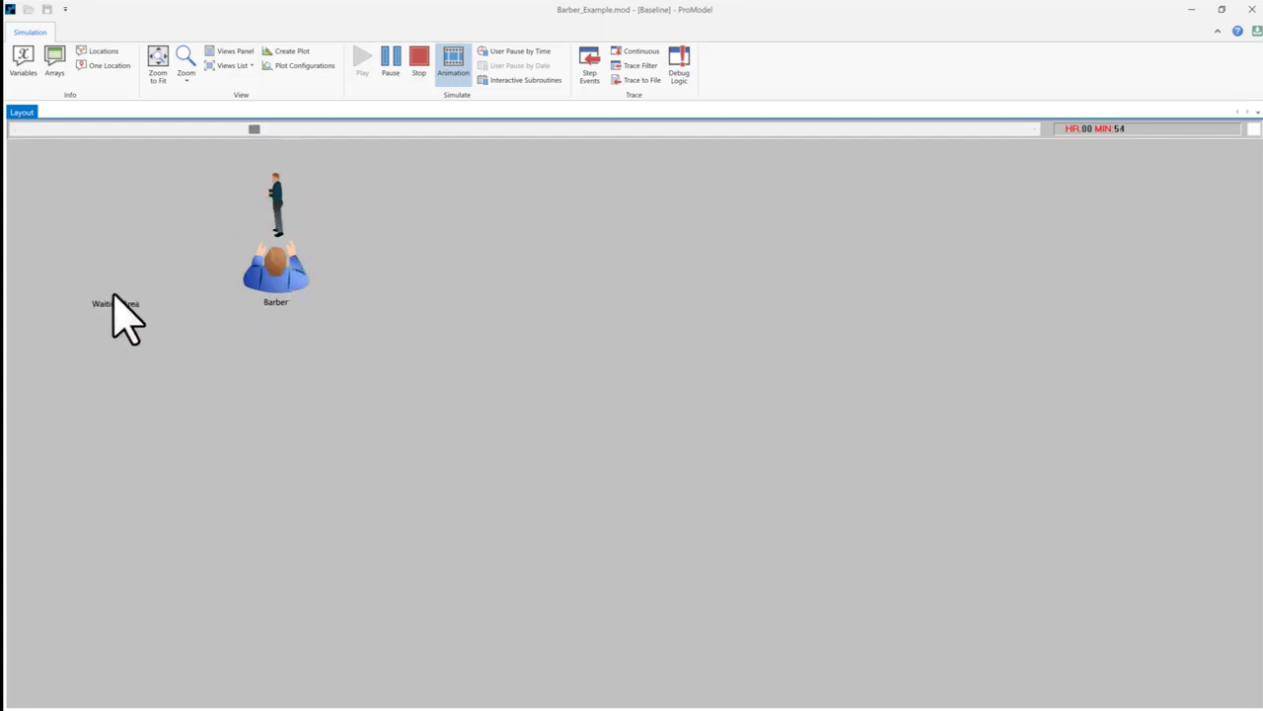
drag(253, 125, 355, 129)
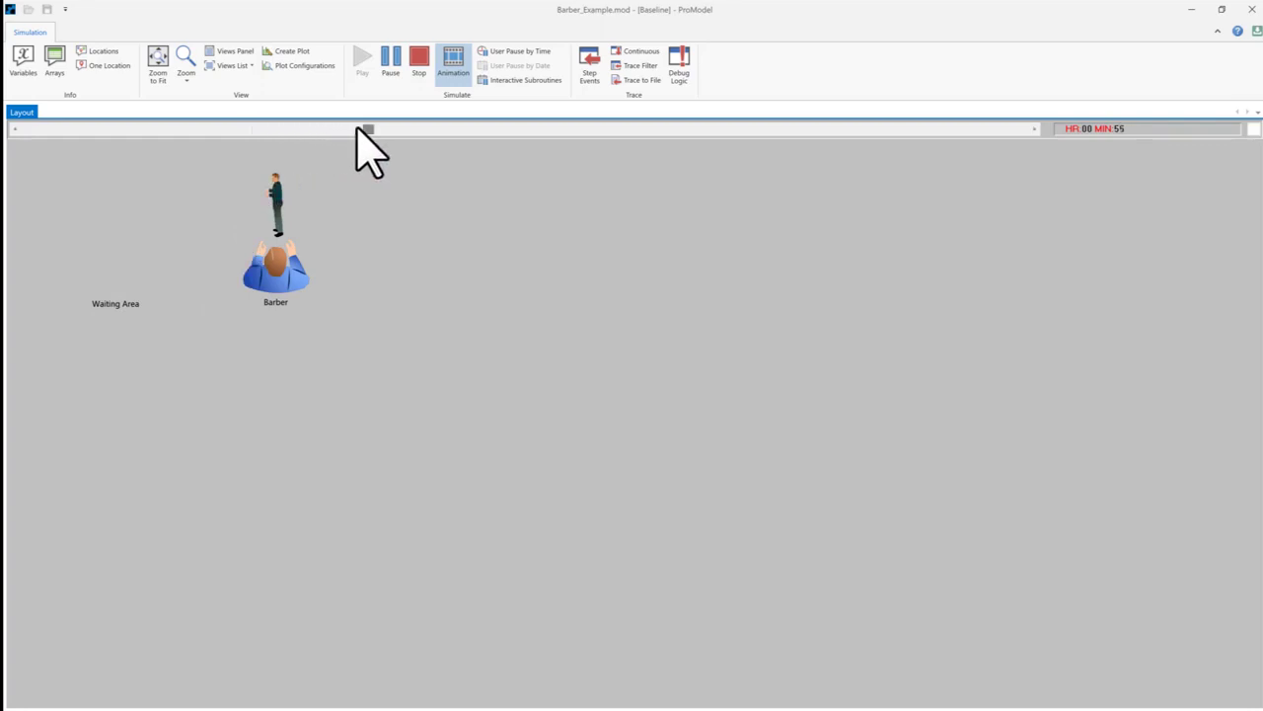
drag(358, 128, 454, 128)
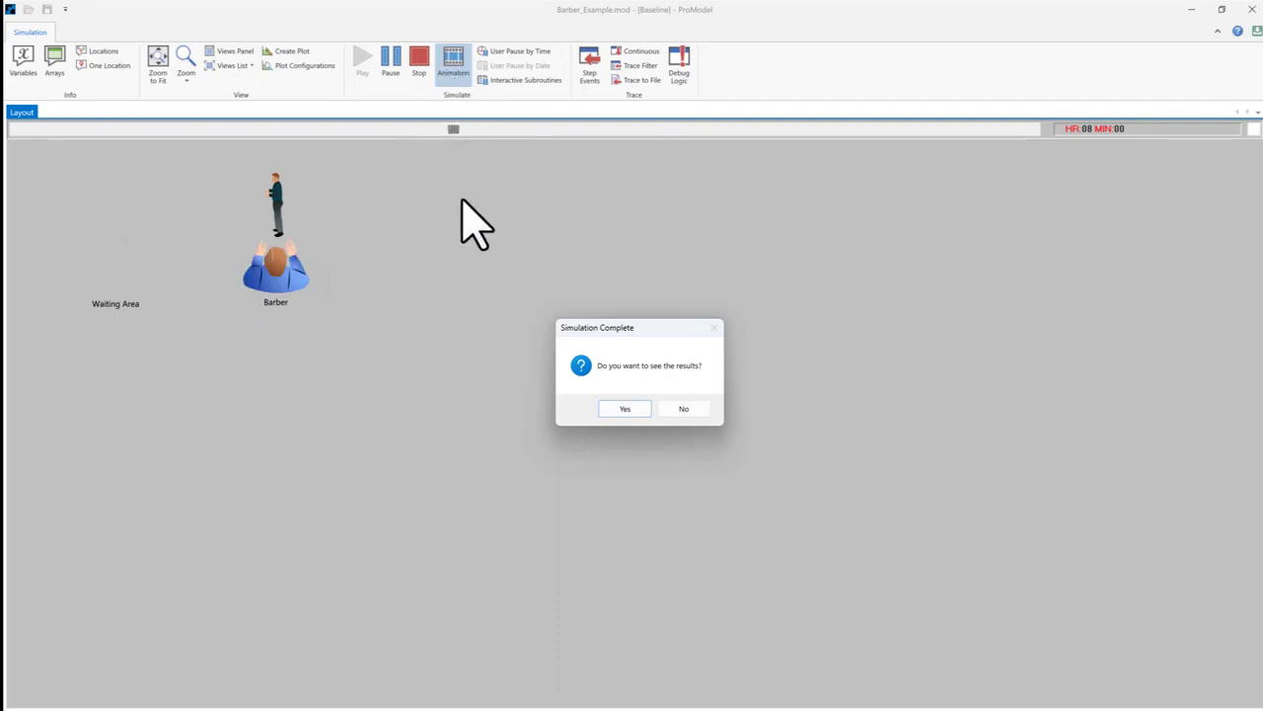
- Open the simulation results in Output Viewer and examine the Customer statistics in the scoreboard and the Entity Summary table
click(624, 410)
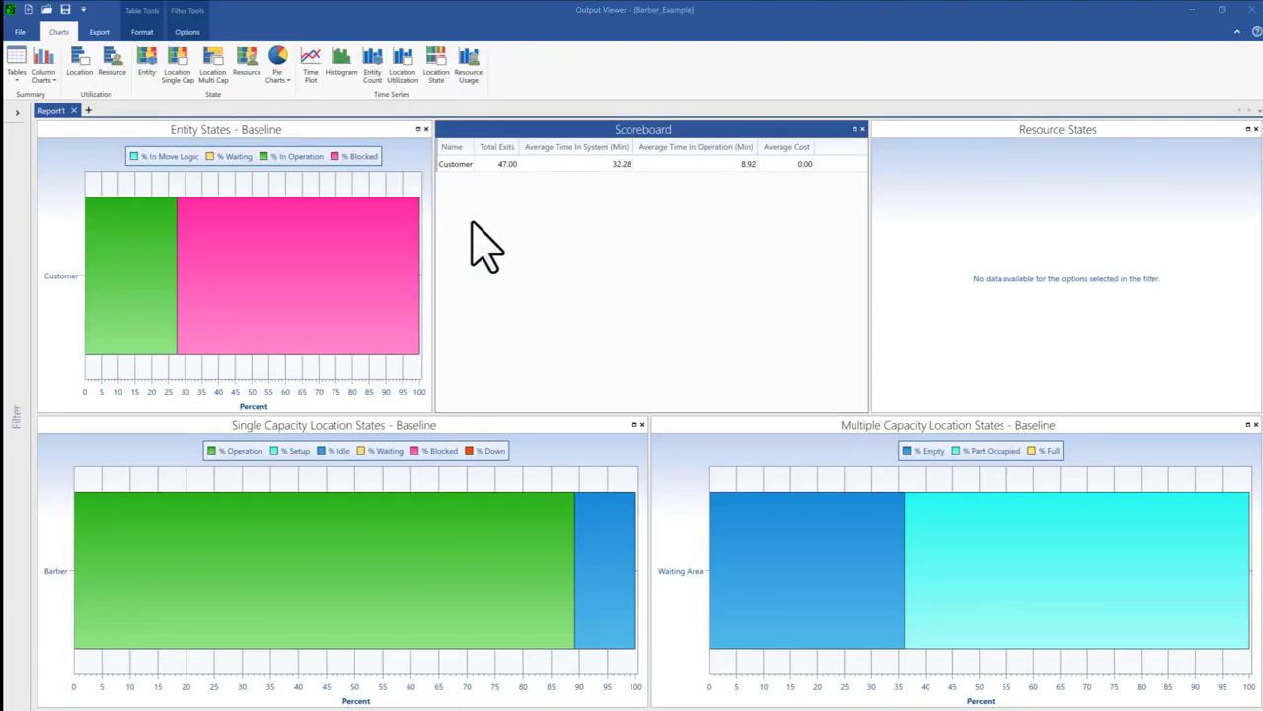
mouse_move(660, 147)
mouse_down()
mouse_move(671, 128)
mouse_move(584, 129)
mouse_move(676, 132)
mouse_up()
click(17, 69)
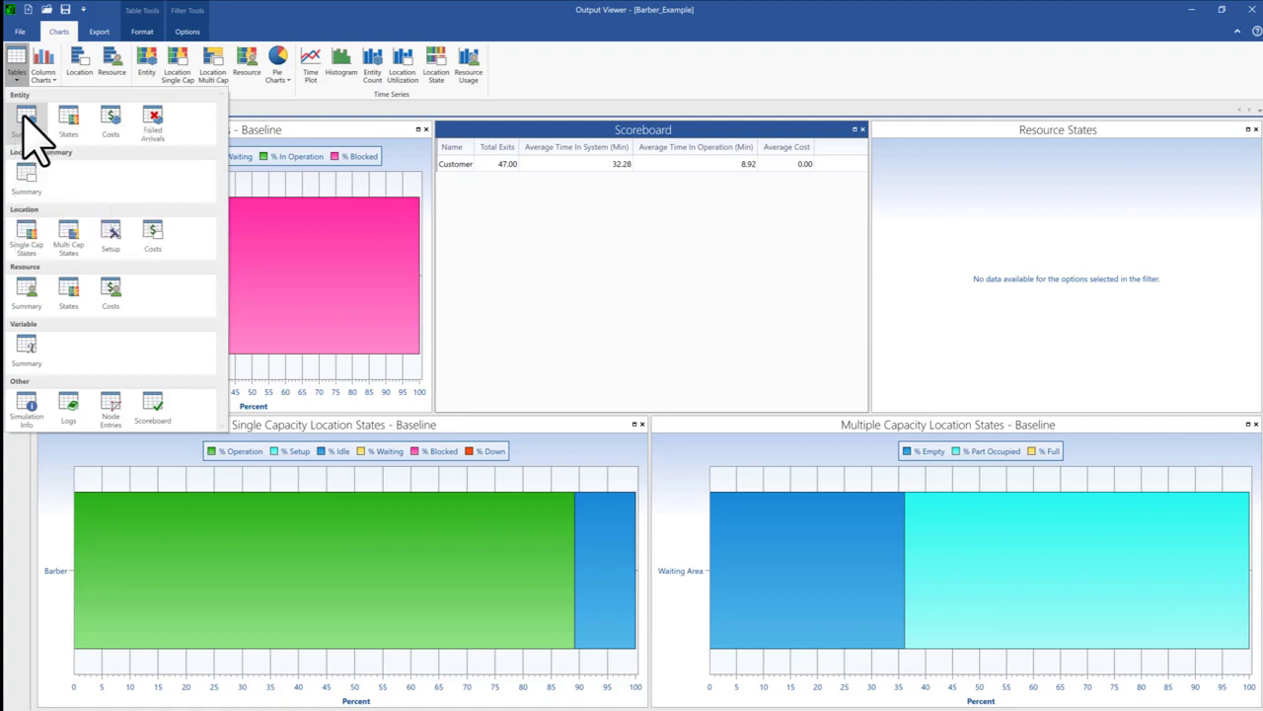
click(26, 124)
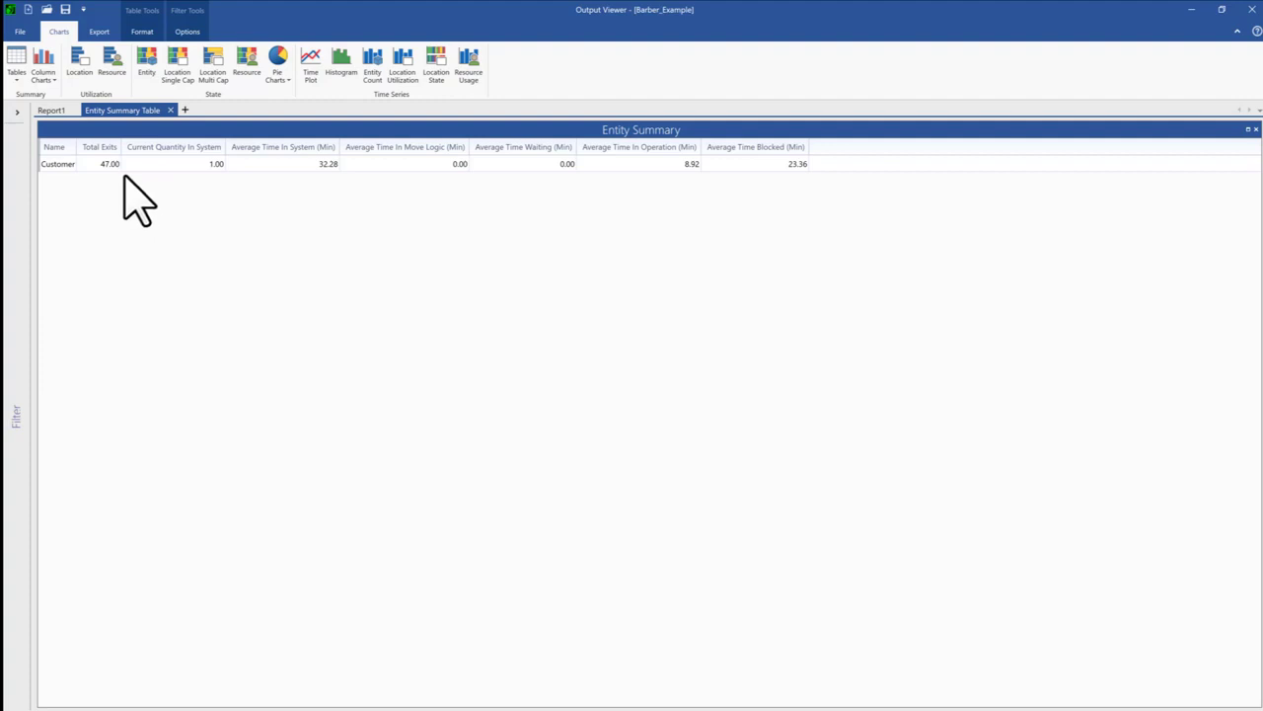
click(79, 169)
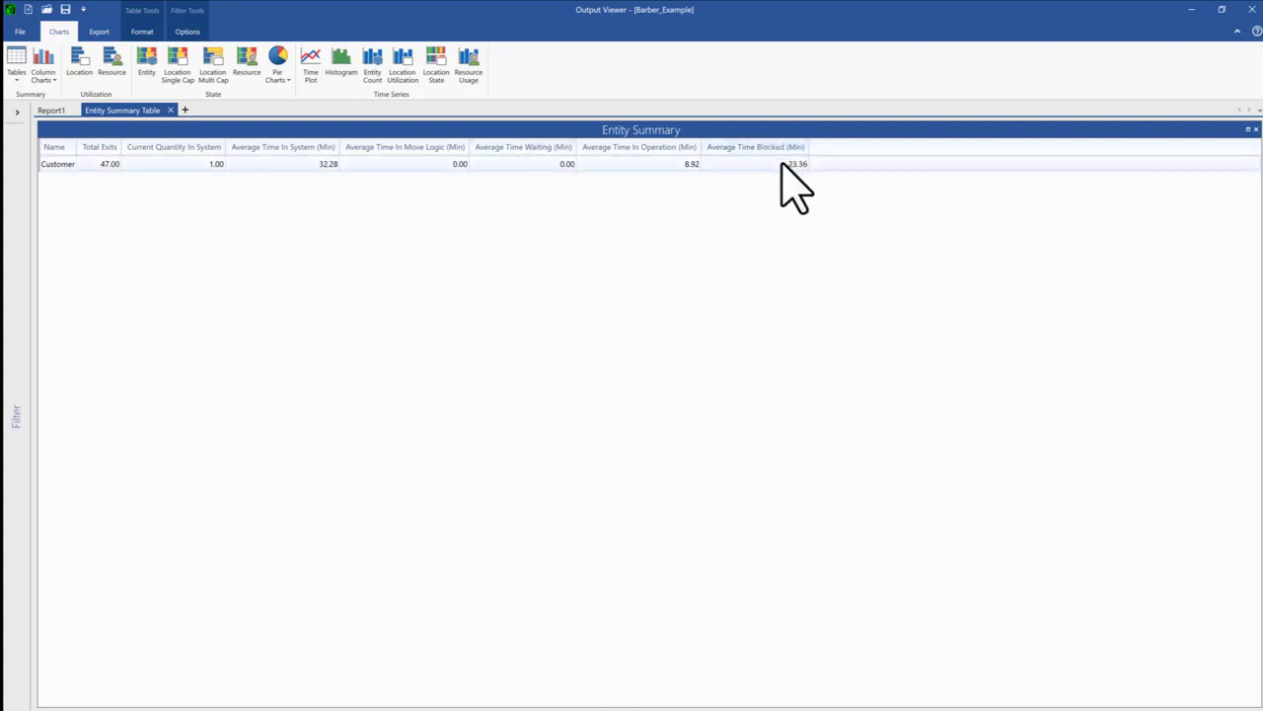
- Open the Location Summary table of the simulation results
click(15, 63)
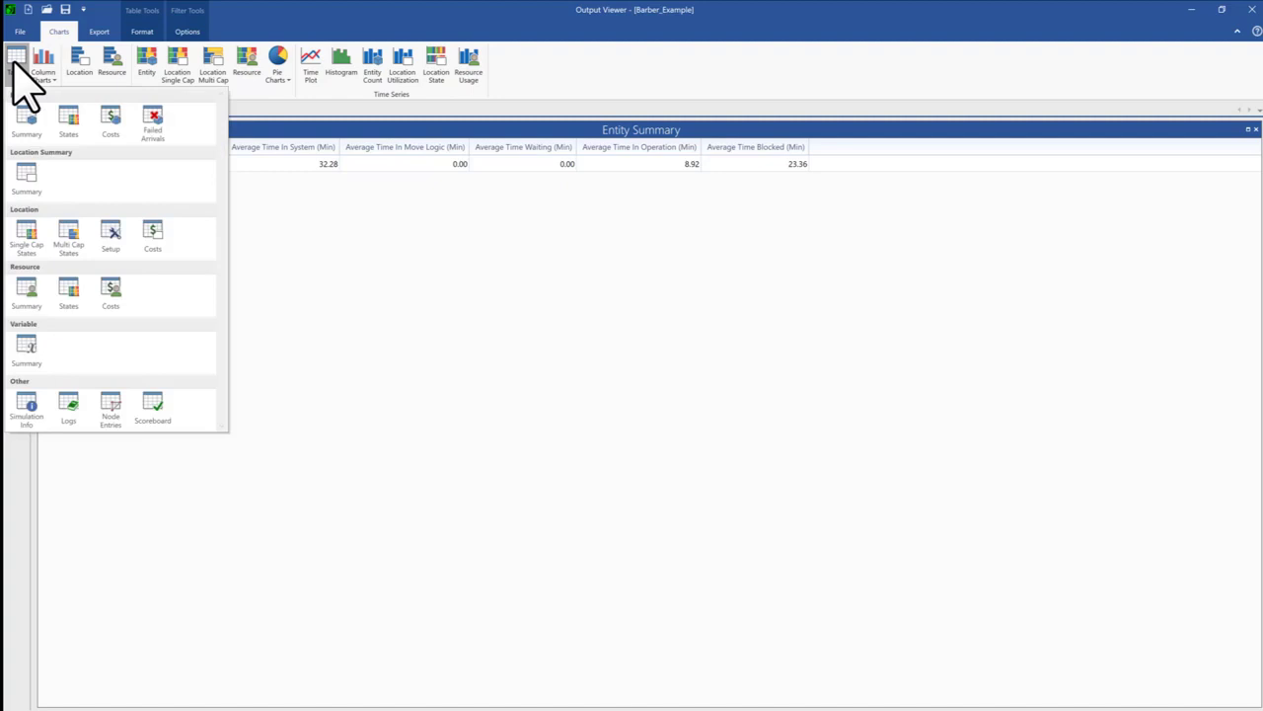
click(24, 188)
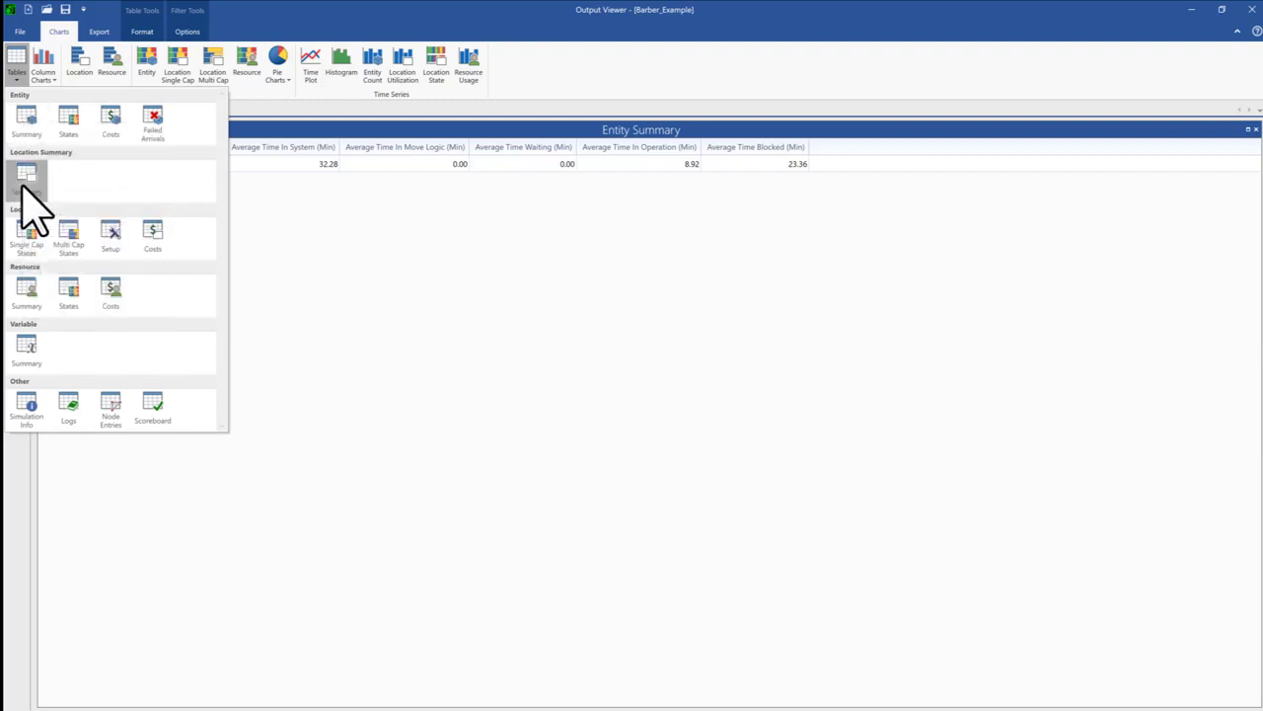